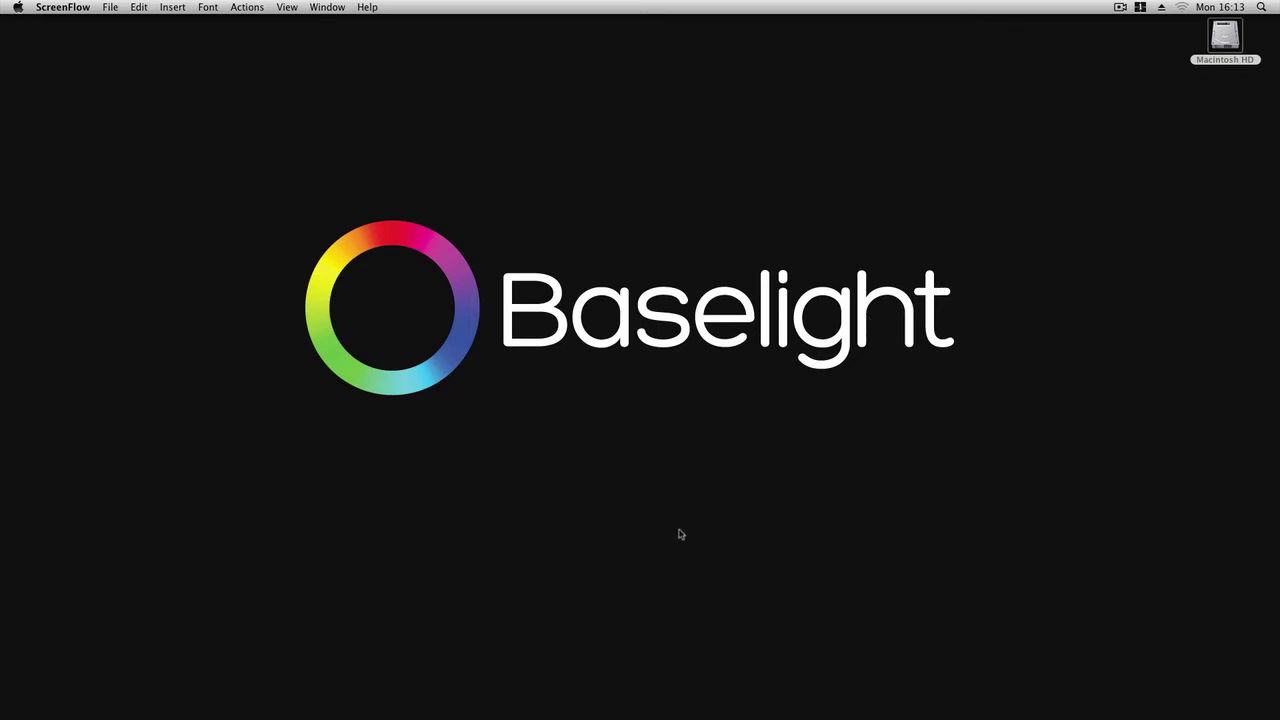
# Step: Bring Avid Media Composer forward, showing the sequence timeline with the Baselight window on Layer 1
pyautogui.moveTo(640, 712)
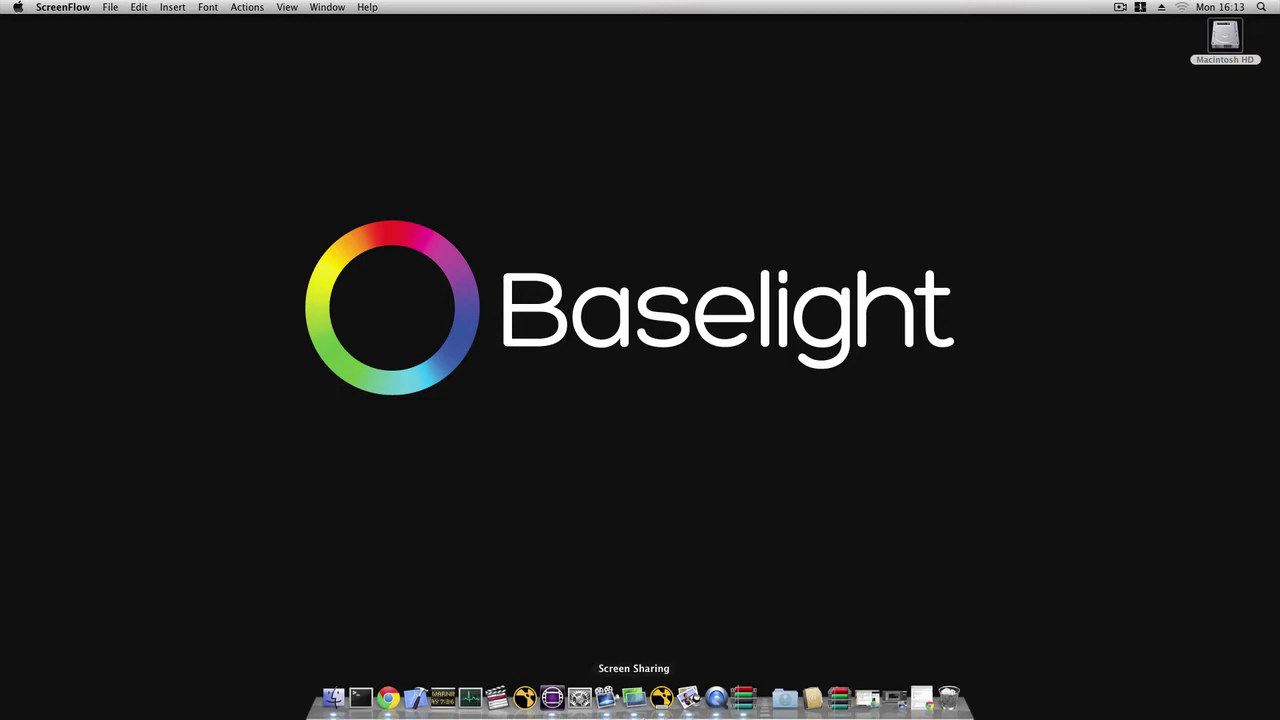
pyautogui.click(553, 705)
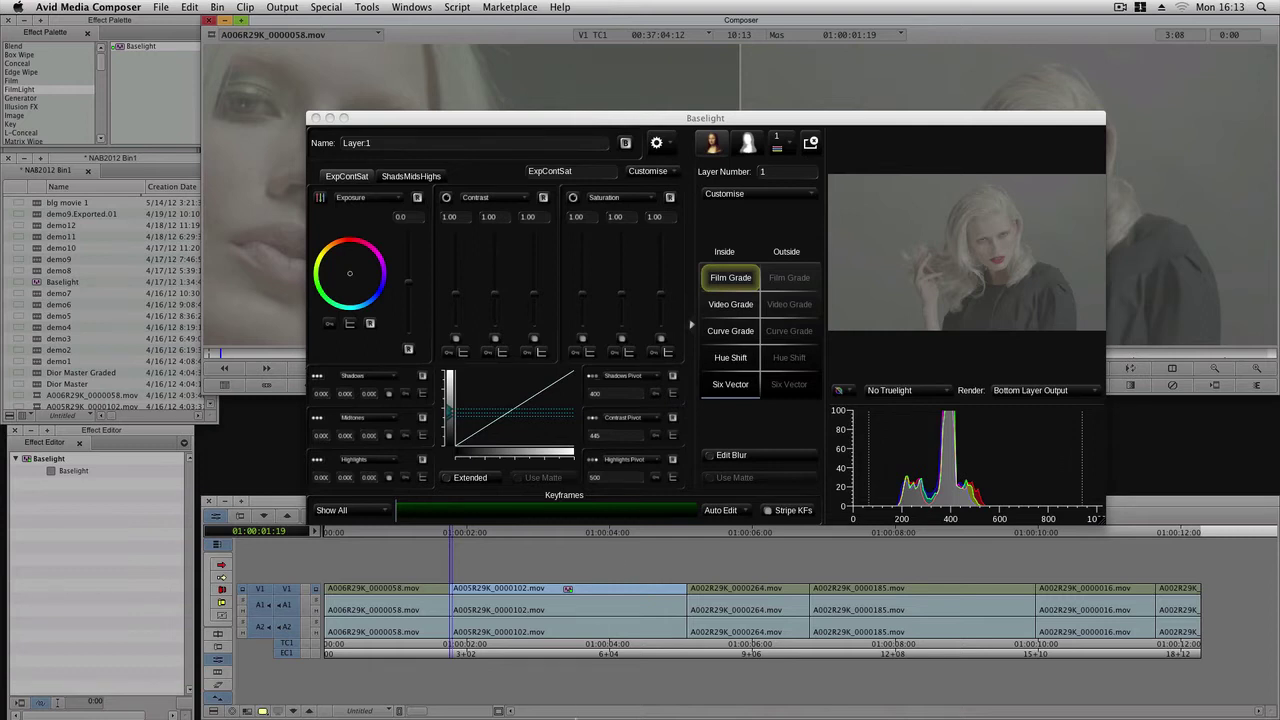
# Step: Switch from Avid Media Composer to Nuke from the Dock
pyautogui.moveTo(471, 697)
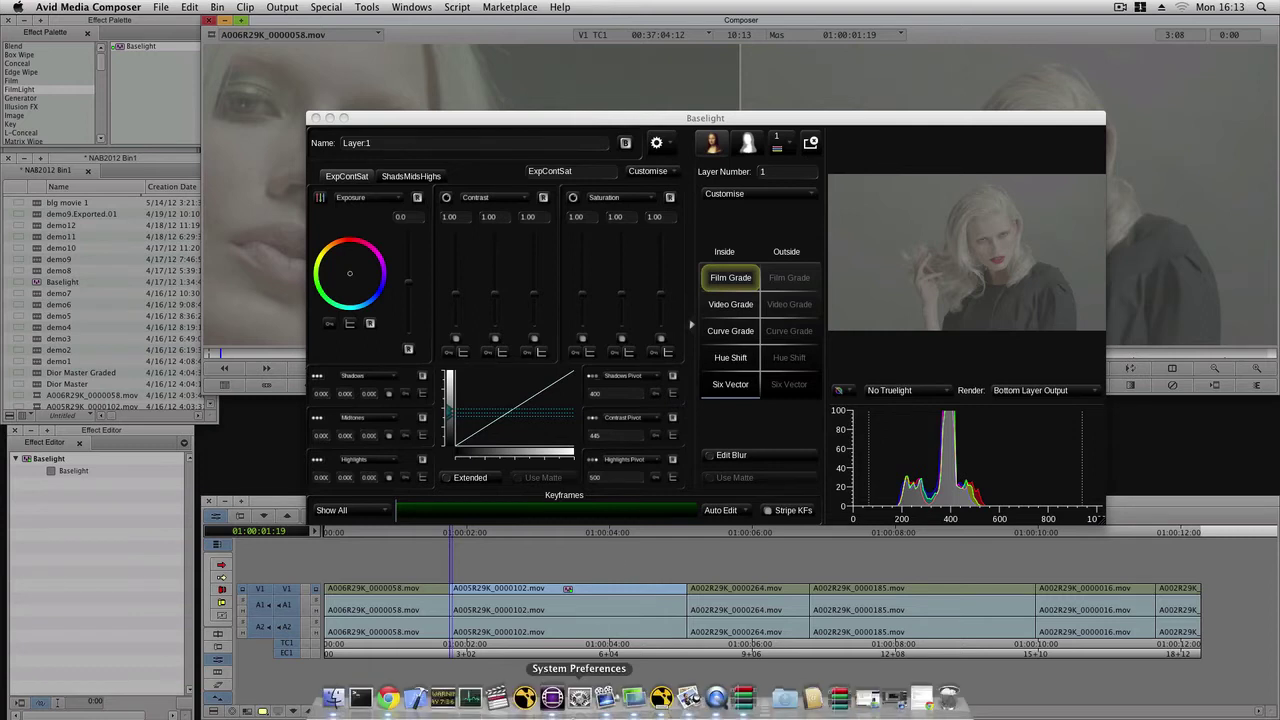
pyautogui.click(661, 697)
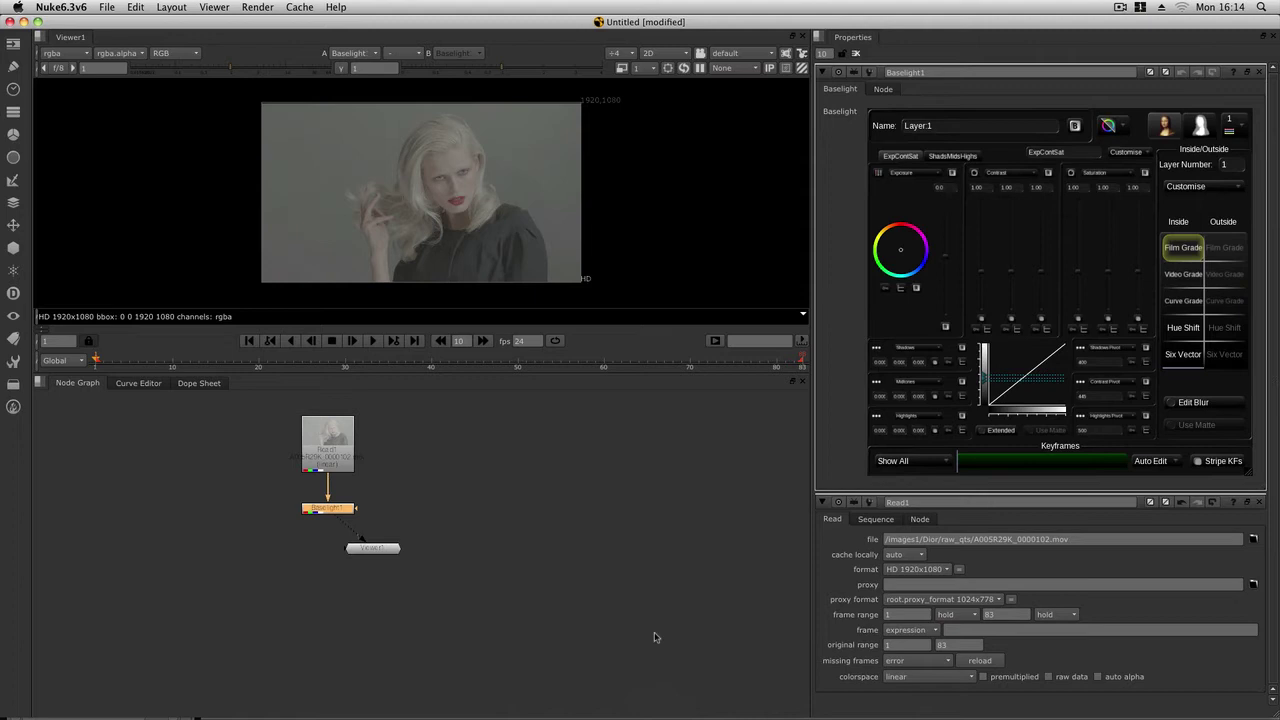
# Step: Switch to Baselight and step up the grade stack past Layer 4 and Truelight to the topmost layer
pyautogui.moveTo(678, 710)
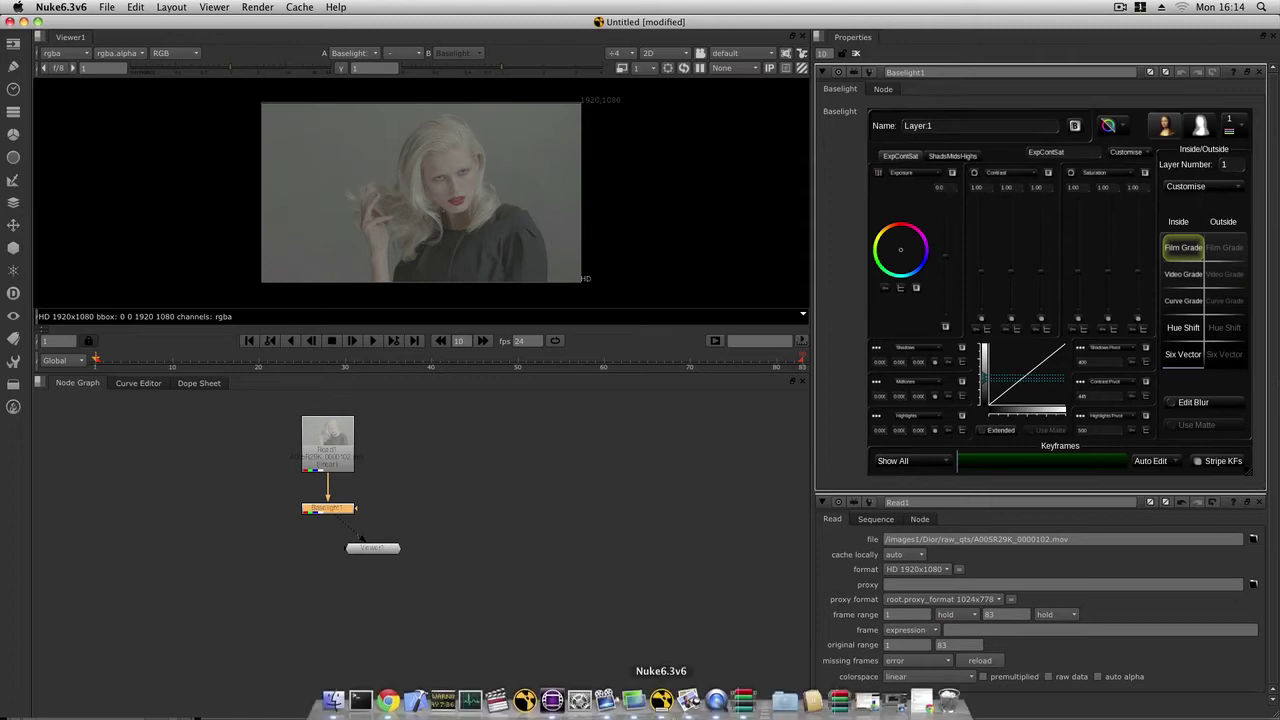
pyautogui.click(743, 708)
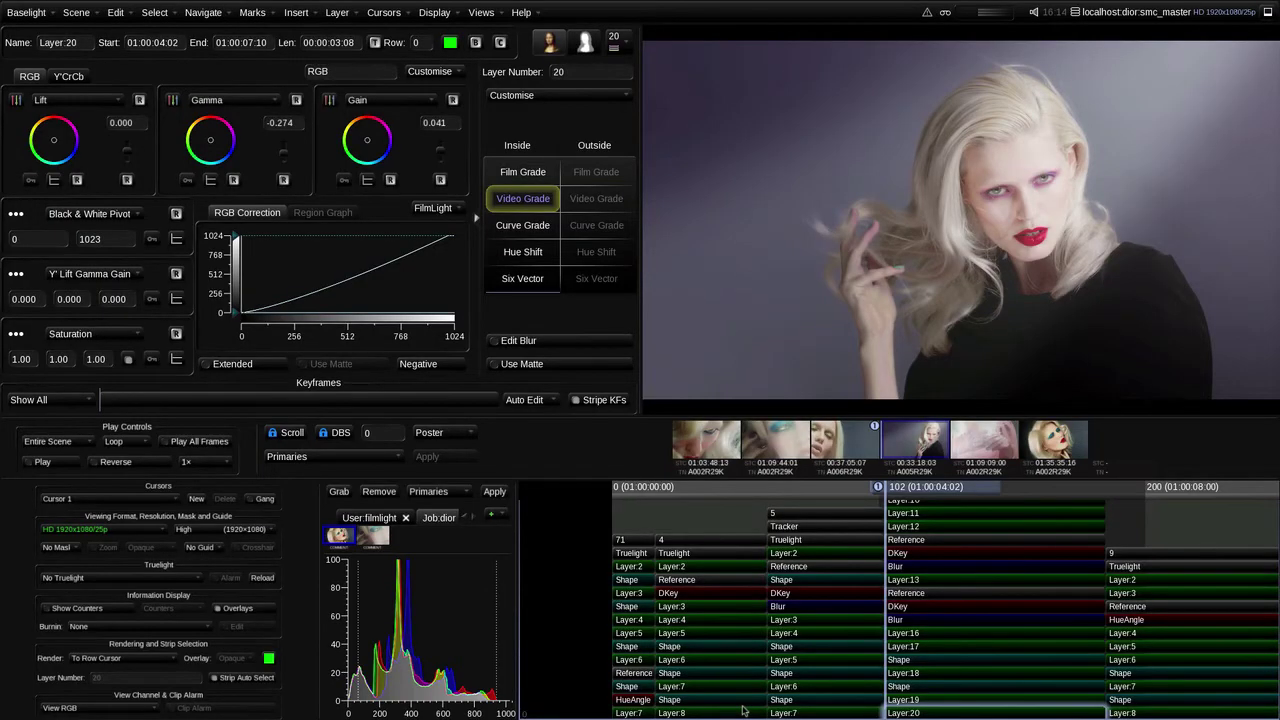
pyautogui.press('Up')
pyautogui.press('Up')
pyautogui.press('Up')
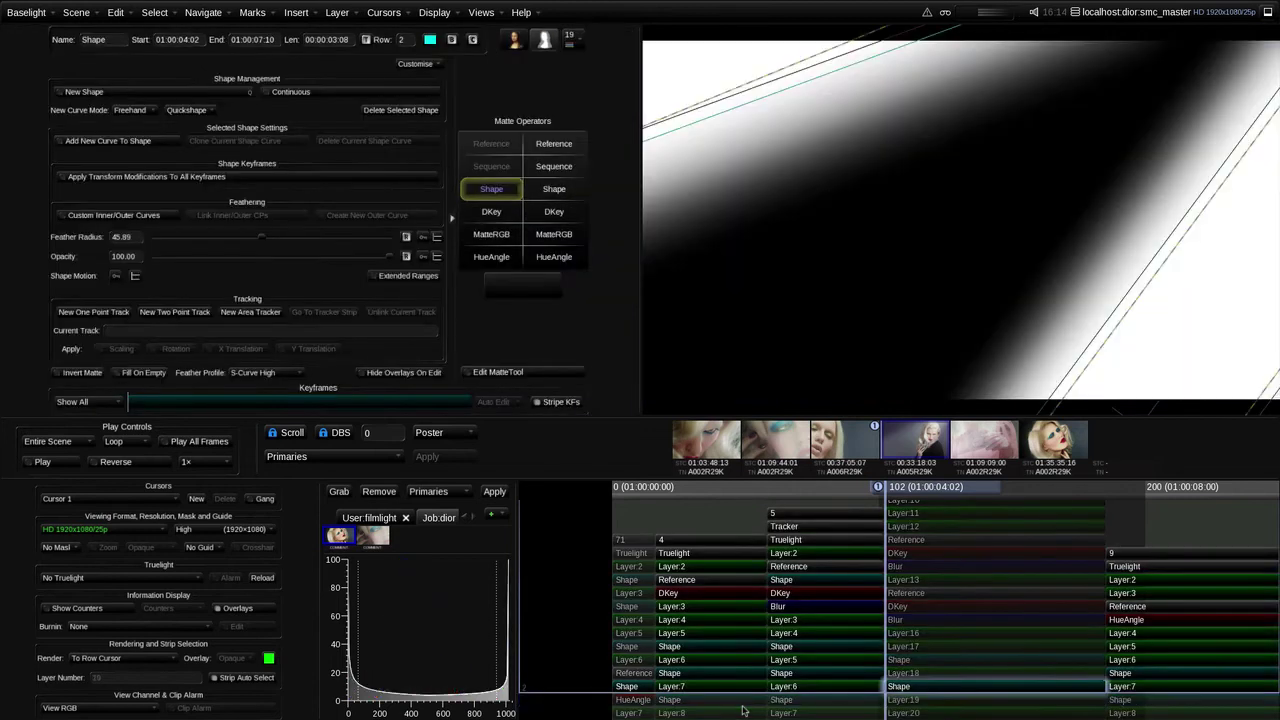
pyautogui.press('Up')
pyautogui.press('Up')
pyautogui.press('Up')
pyautogui.press('Up')
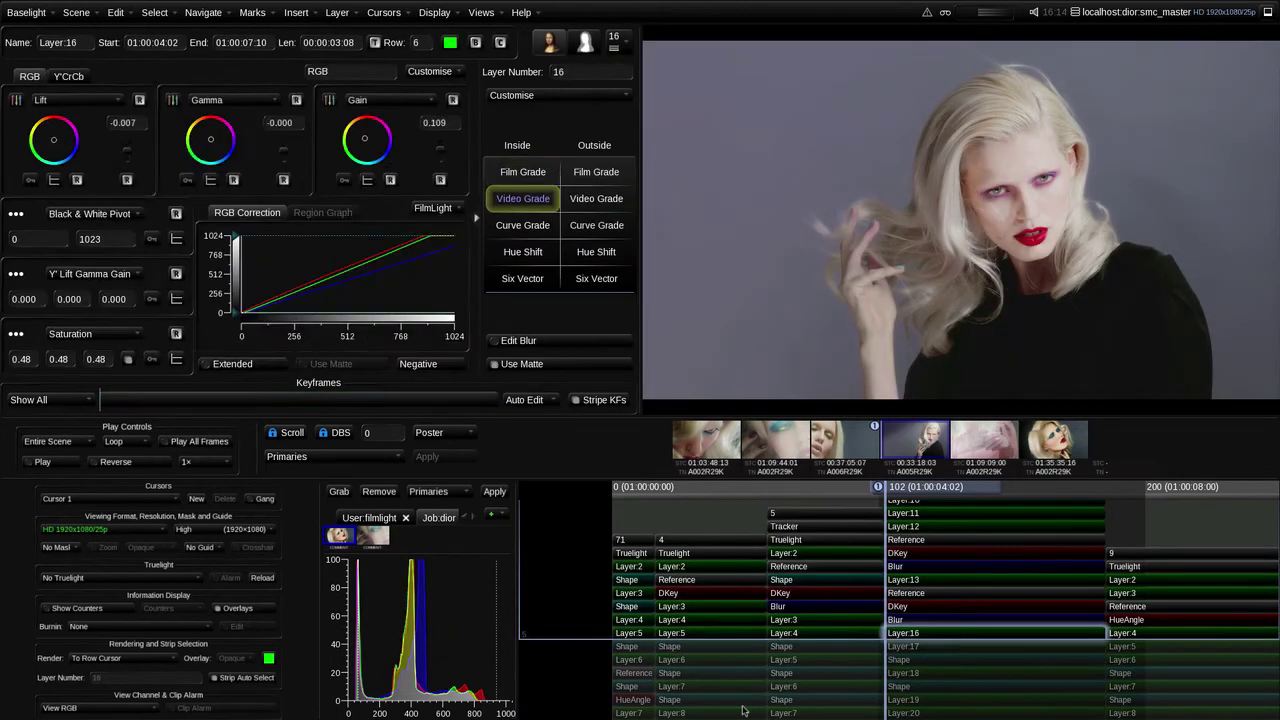
pyautogui.press('Up')
pyautogui.press('Up')
pyautogui.press('Up')
pyautogui.press('Up')
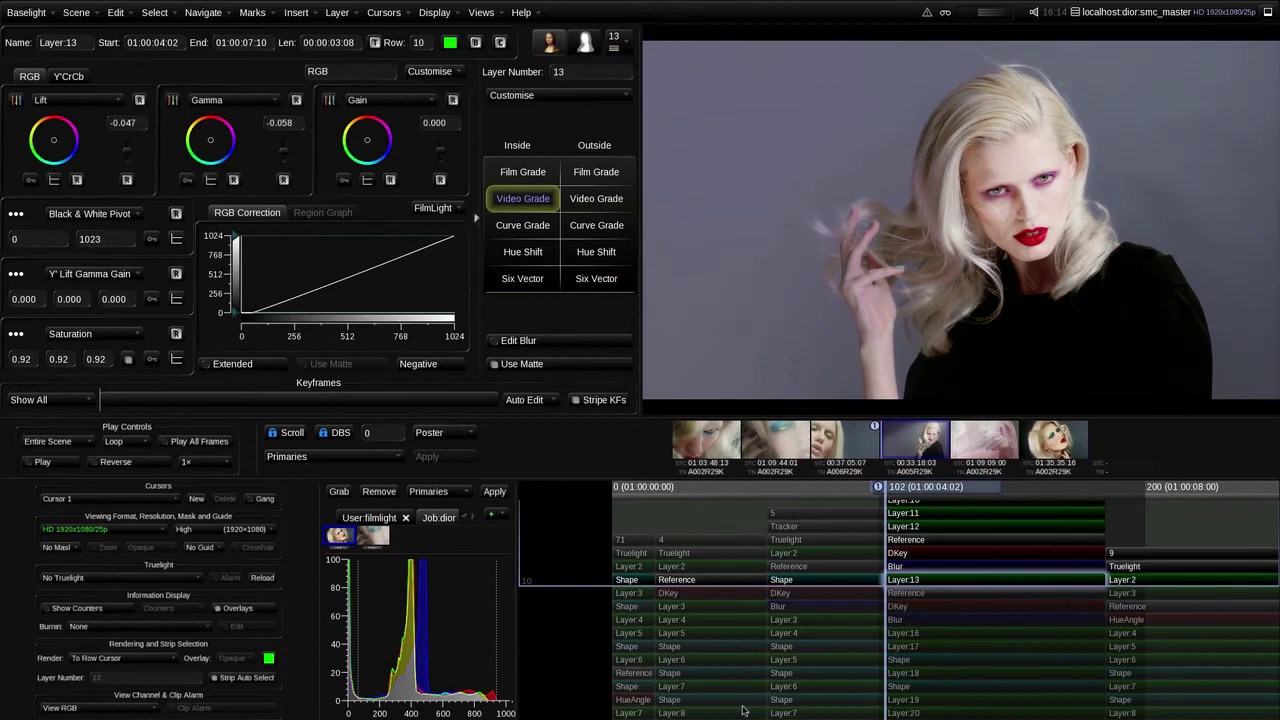
pyautogui.press('Up')
pyautogui.press('Up')
pyautogui.press('Up')
pyautogui.press('Up')
pyautogui.press('Up')
pyautogui.press('Up')
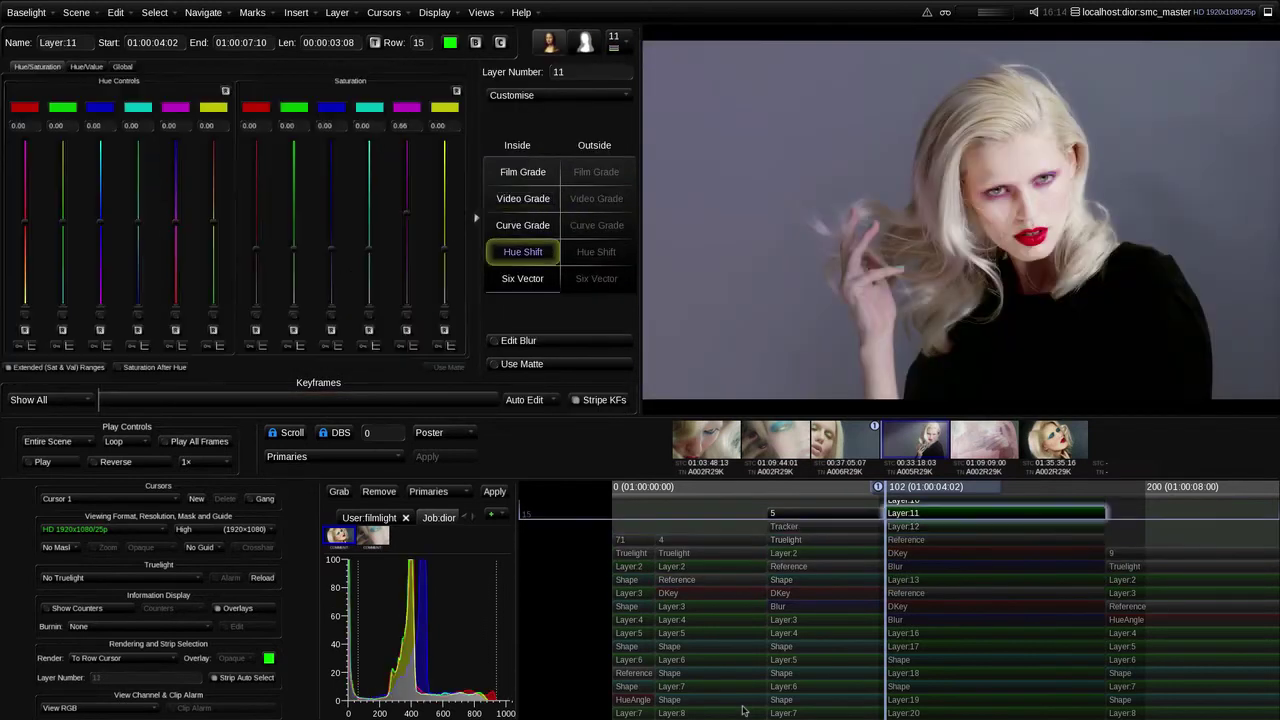
pyautogui.press('Up')
pyautogui.press('Up')
pyautogui.press('Up')
pyautogui.press('Up')
pyautogui.press('Up')
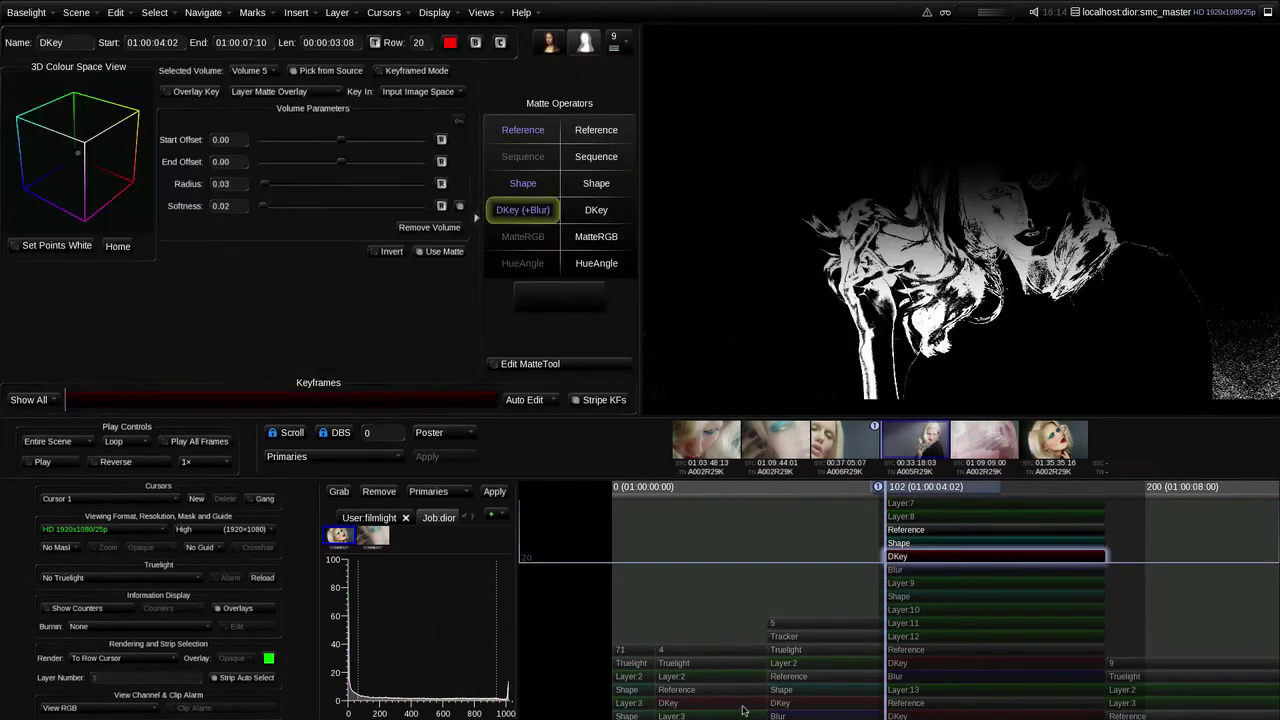
pyautogui.press('Up')
pyautogui.press('Up')
pyautogui.press('Up')
pyautogui.press('Up')
pyautogui.press('Up')
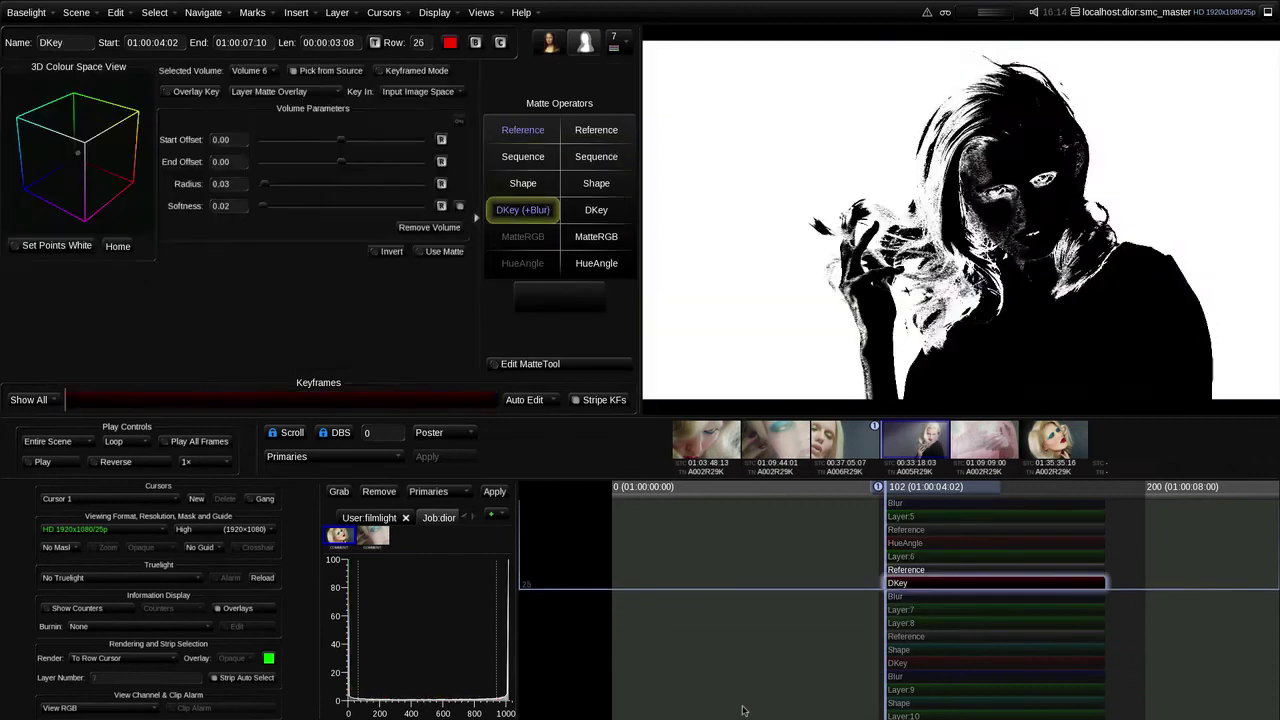
pyautogui.press('Up')
pyautogui.press('Up')
pyautogui.press('Up')
pyautogui.press('Up')
pyautogui.press('Up')
pyautogui.press('Up')
pyautogui.press('Up')
pyautogui.press('Up')
pyautogui.press('Up')
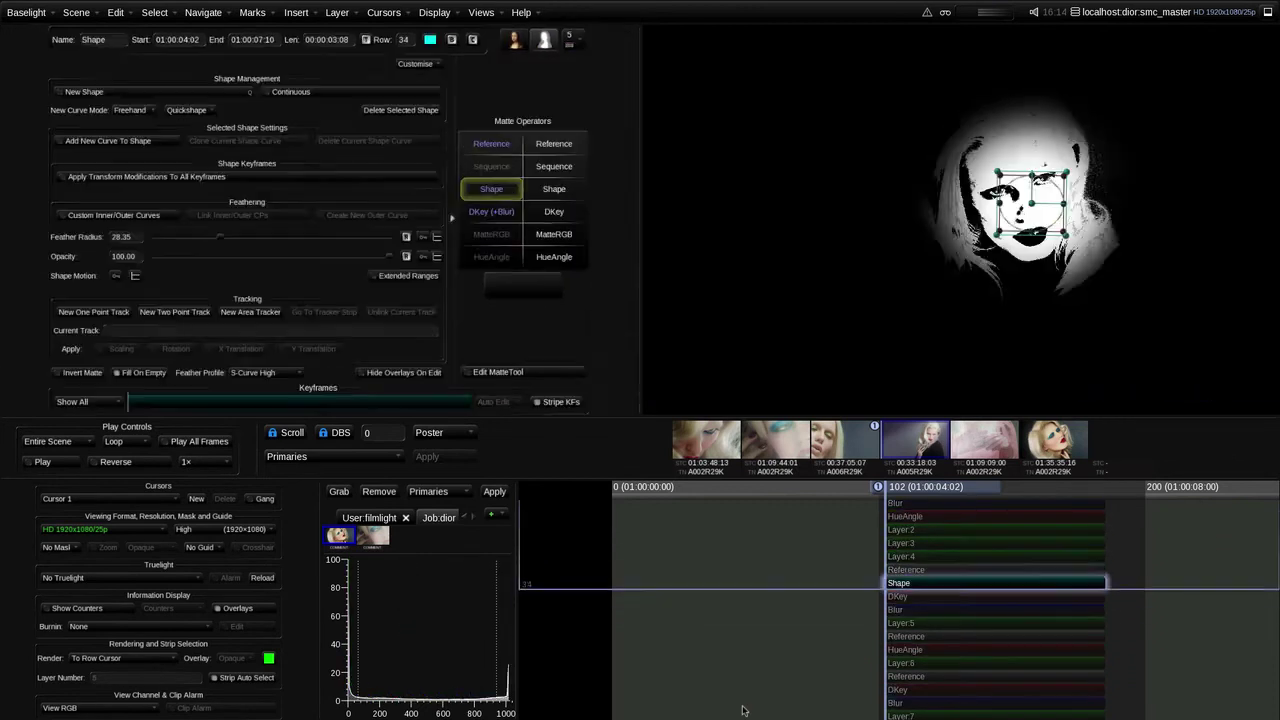
pyautogui.press('Up')
pyautogui.press('Up')
pyautogui.press('Up')
pyautogui.press('Up')
pyautogui.press('Up')
pyautogui.press('Up')
pyautogui.press('Up')
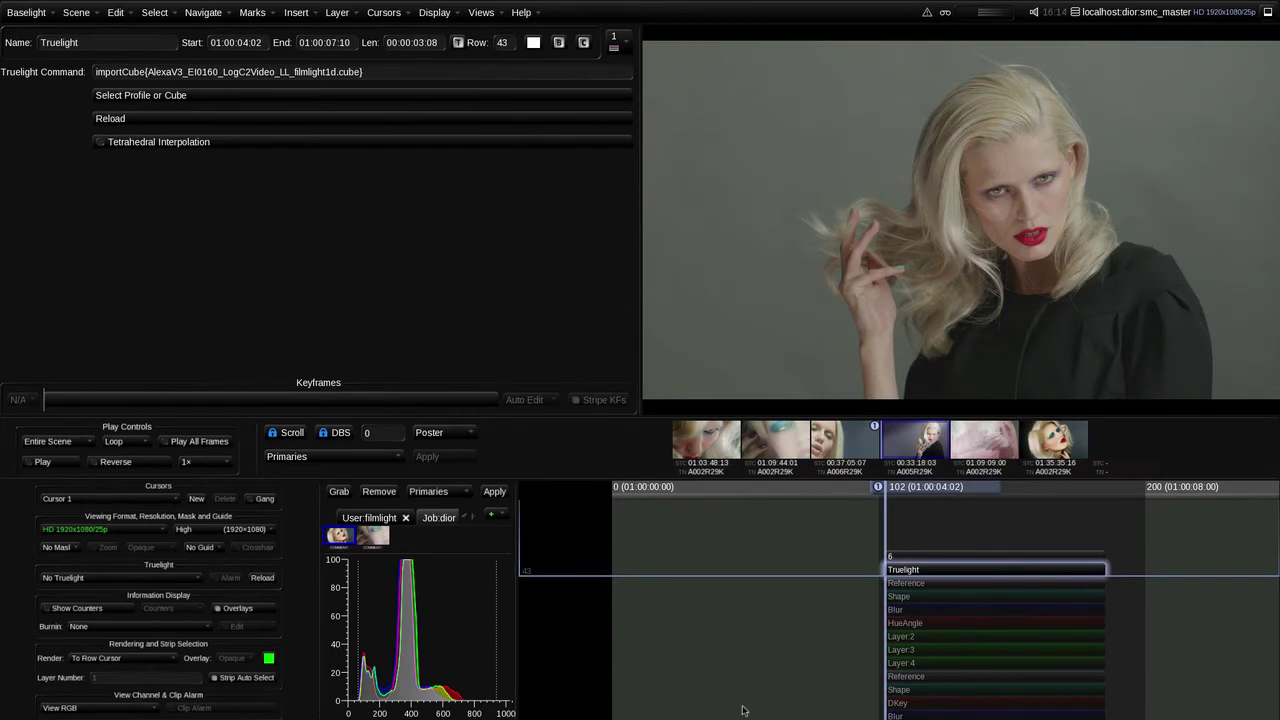
pyautogui.press('Up')
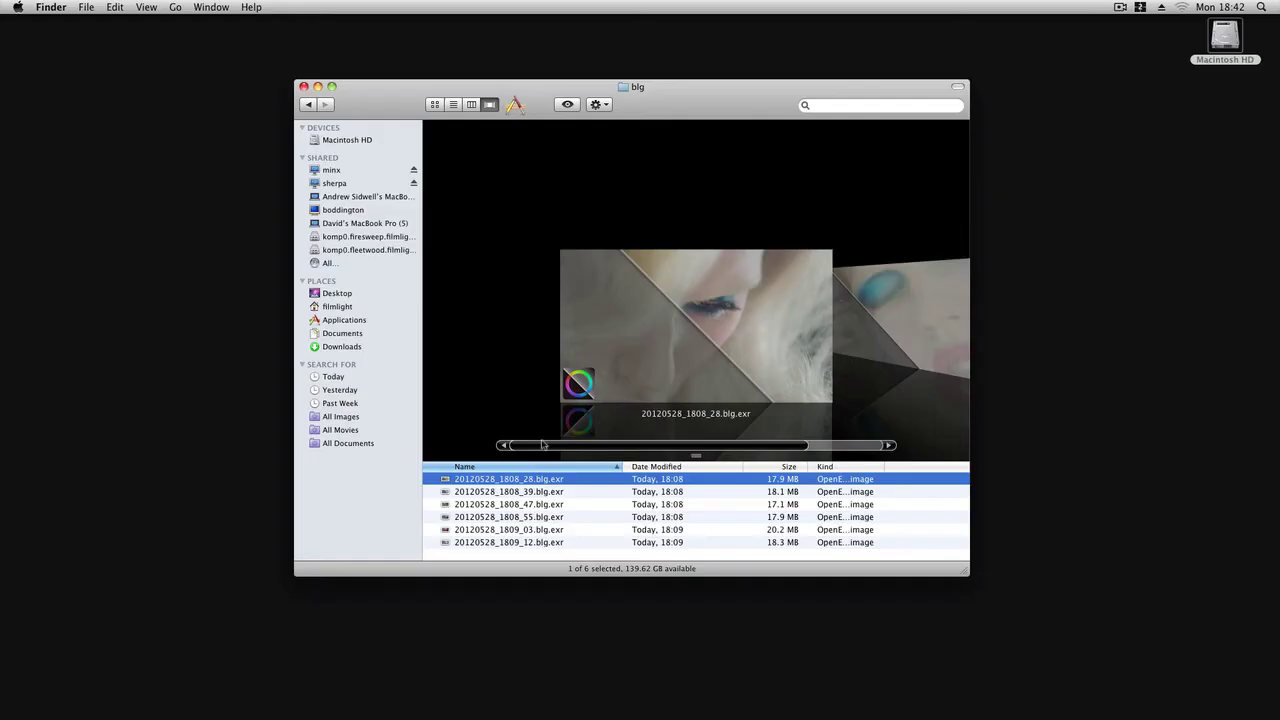
# Step: Flip the Cover Flow previews to 20120528_1808_39, 20120528_1809_03 and 20120528_1808_55.blg.exr
pyautogui.moveTo(535, 448); pyautogui.dragTo(606, 447)
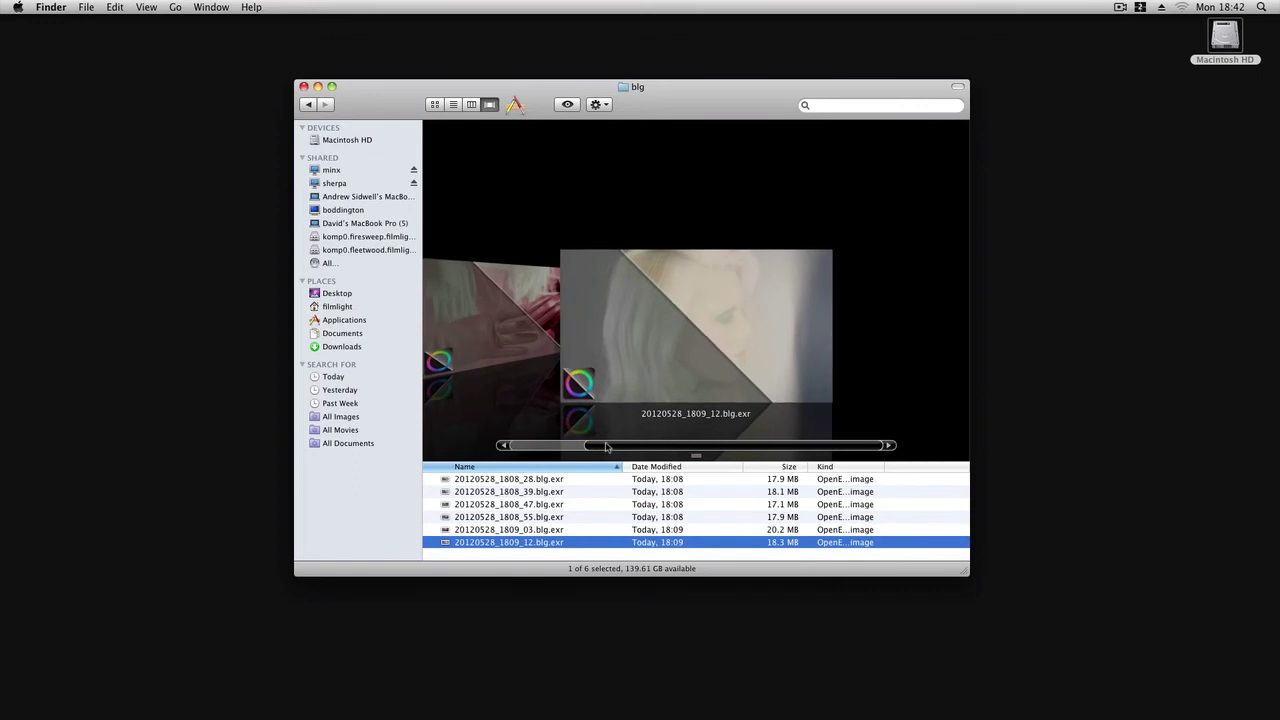
pyautogui.moveTo(606, 447); pyautogui.dragTo(599, 449)
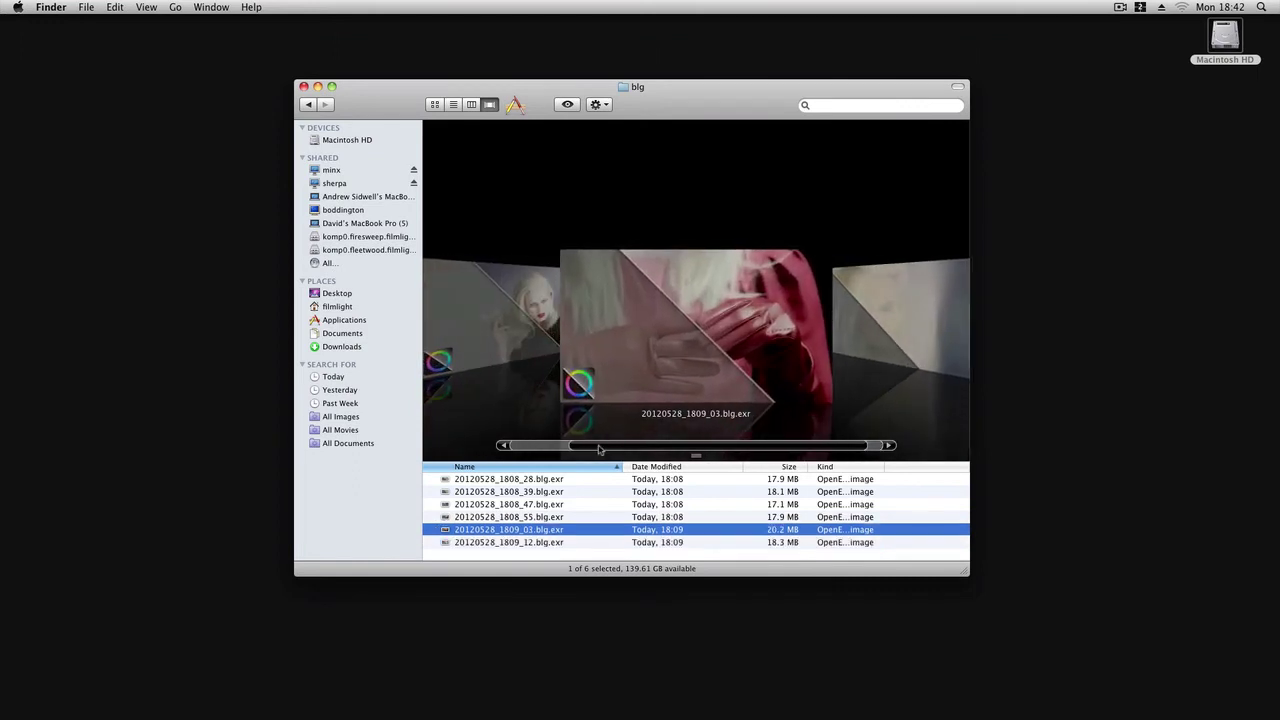
pyautogui.moveTo(599, 449); pyautogui.dragTo(582, 451)
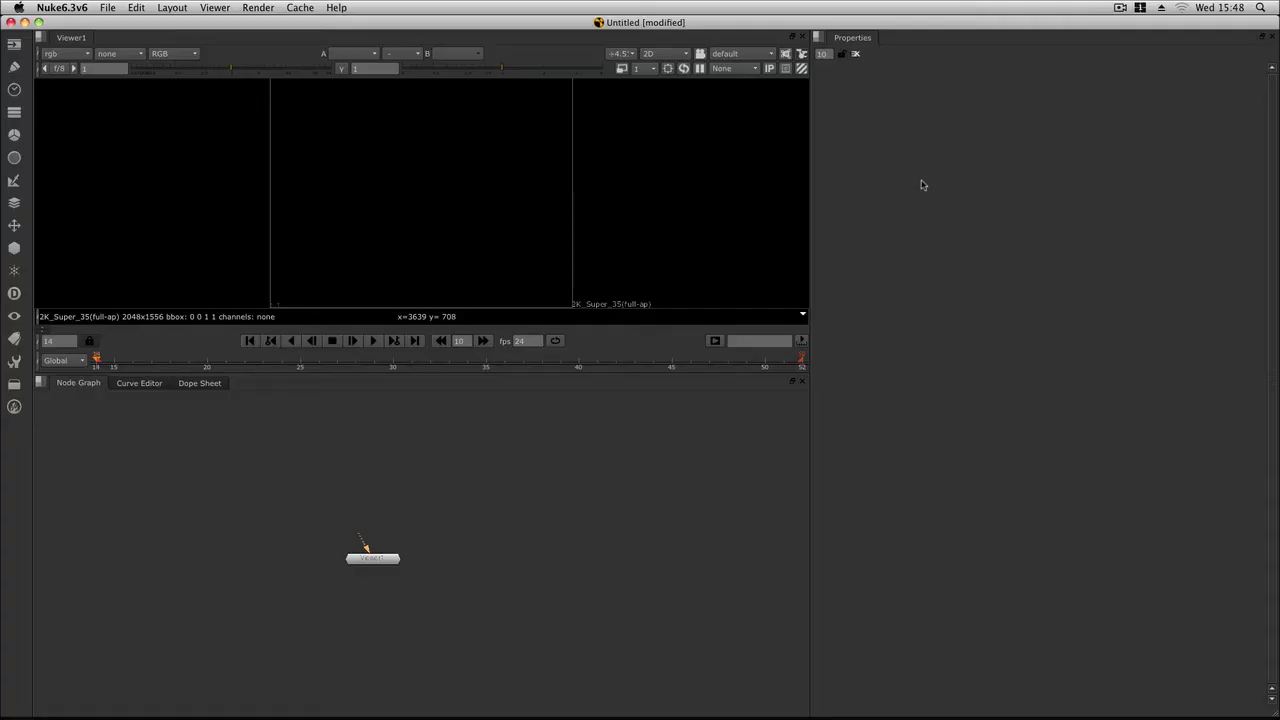
# Step: Read 20120416_0023_45.blg.exr into a Read node and connect Read1 to Viewer1
pyautogui.click(14, 44)
pyautogui.click(45, 45)
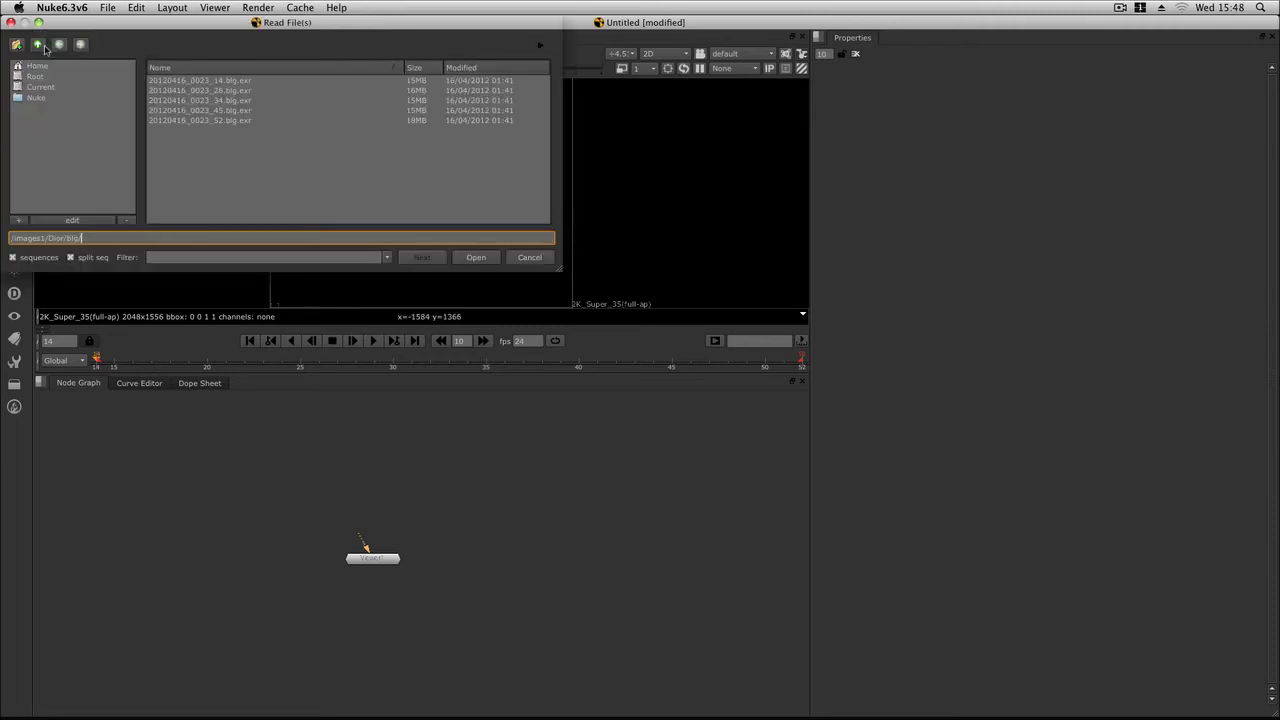
pyautogui.click(228, 111)
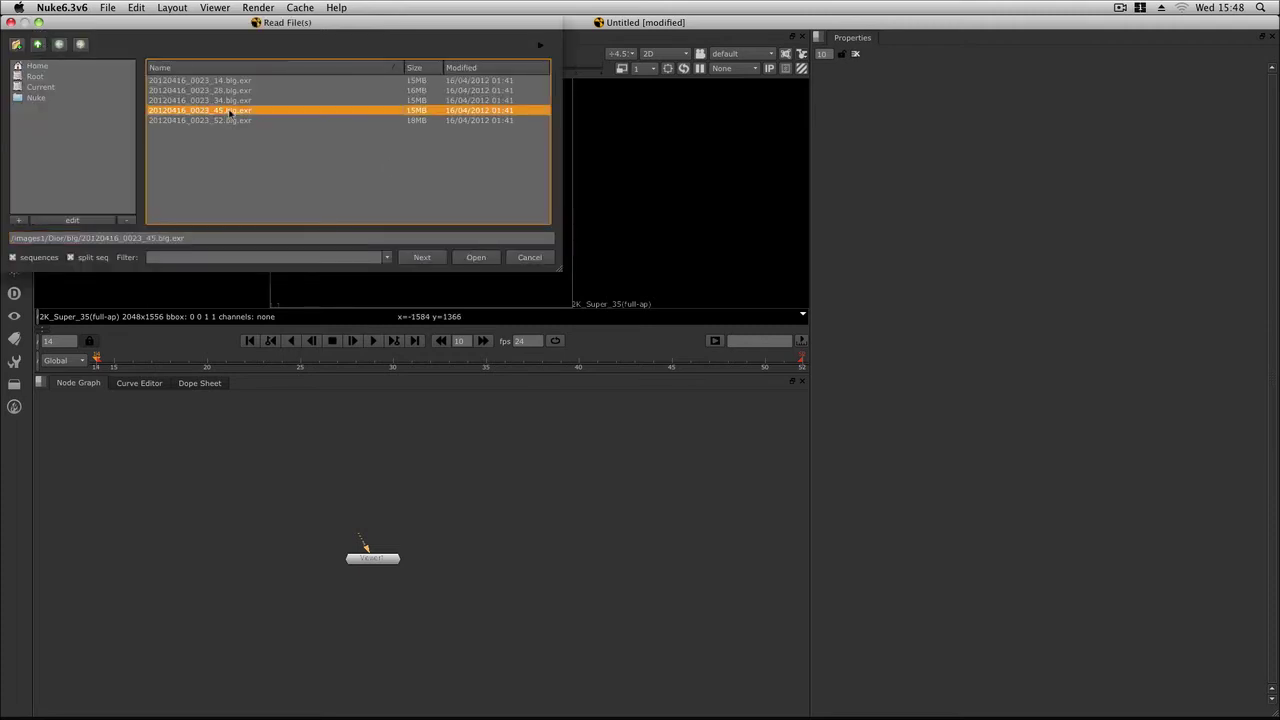
pyautogui.click(477, 258)
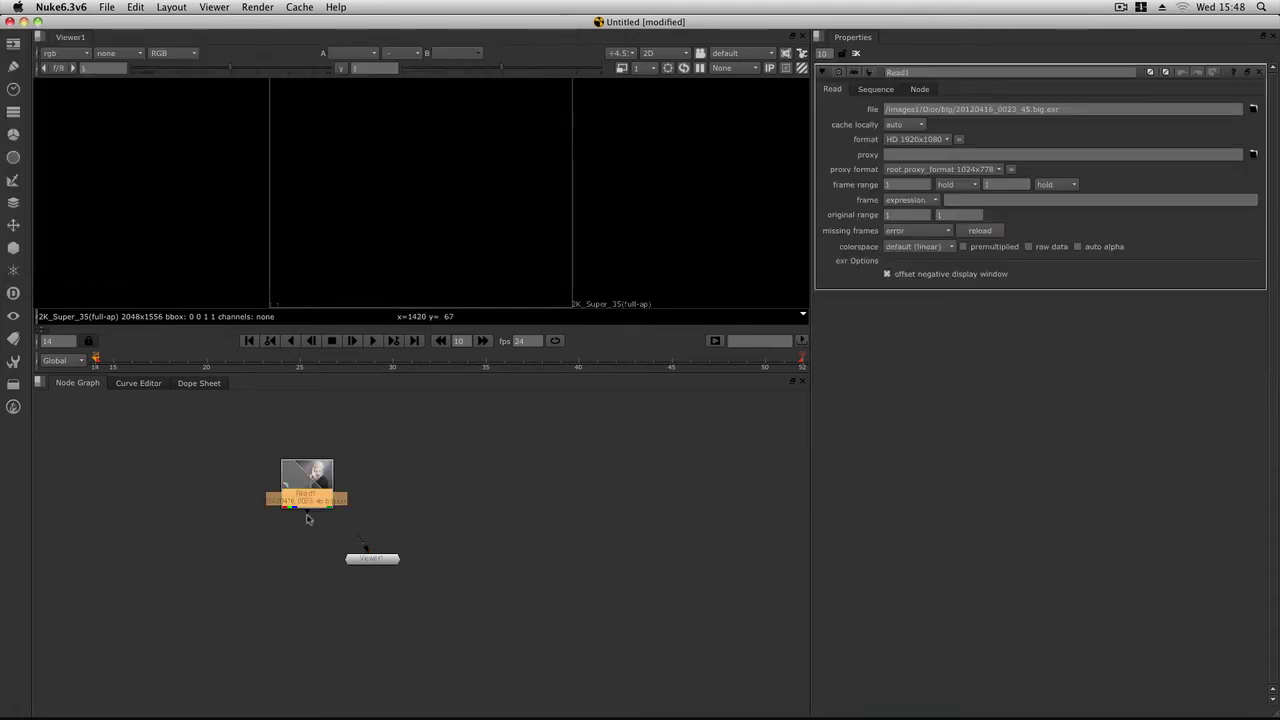
pyautogui.moveTo(309, 514); pyautogui.dragTo(372, 558)
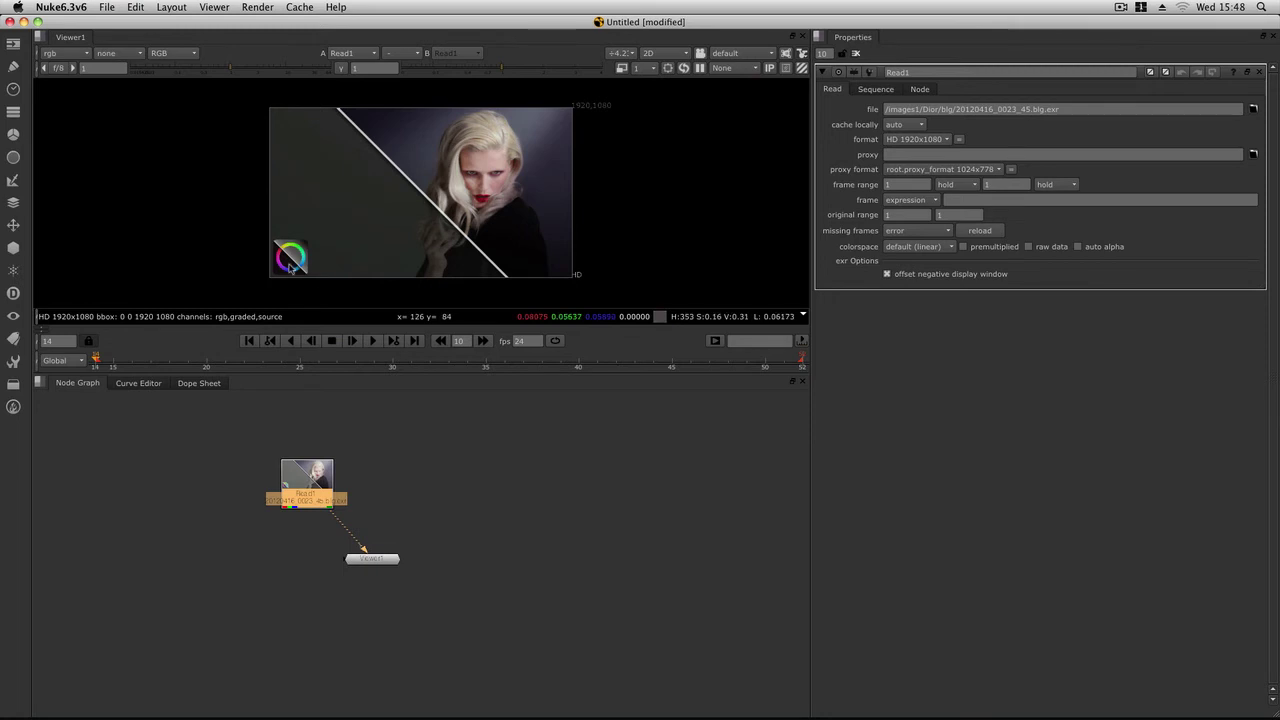
# Step: Switch the viewer's channel layer to graded, then to the ungraded source
pyautogui.click(80, 55)
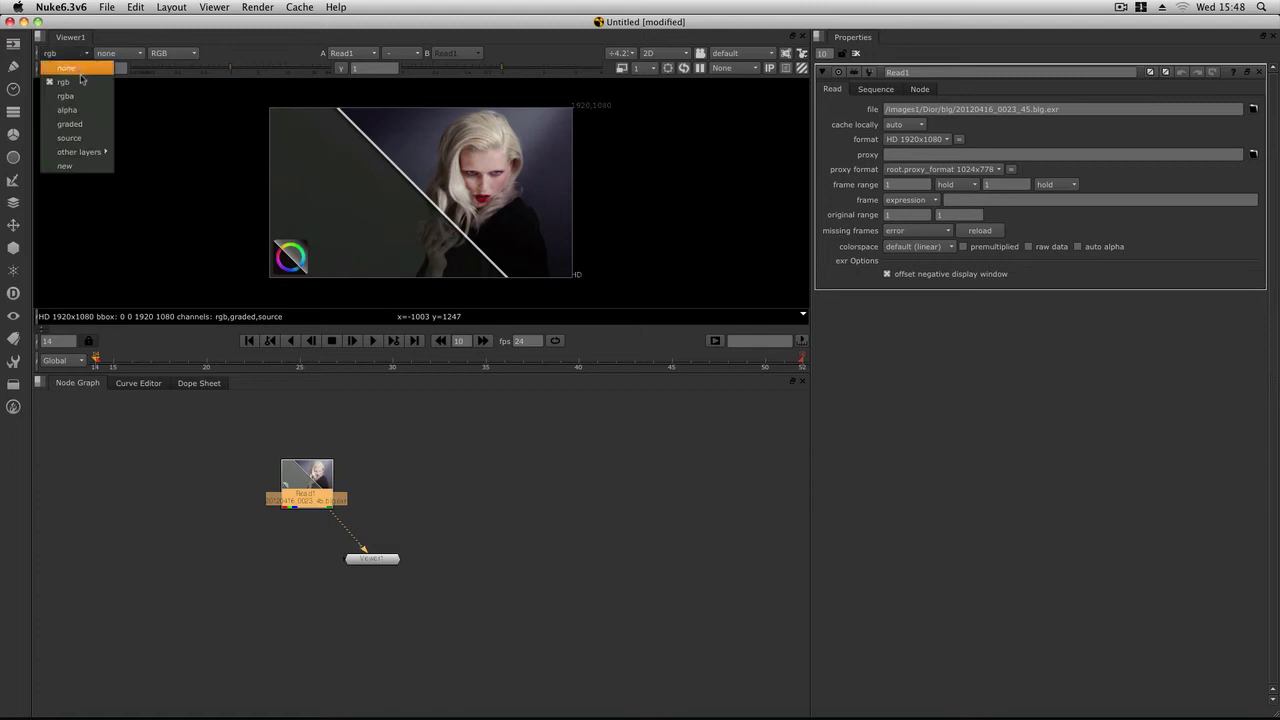
pyautogui.click(82, 125)
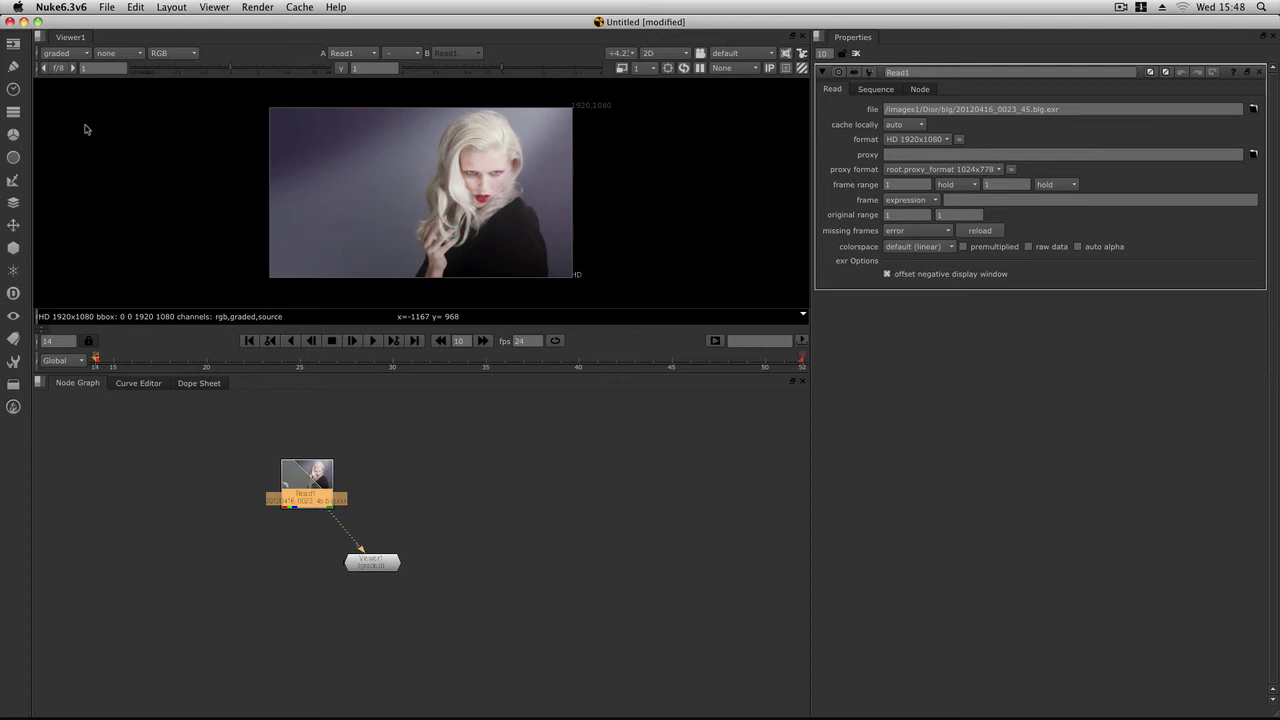
pyautogui.click(82, 57)
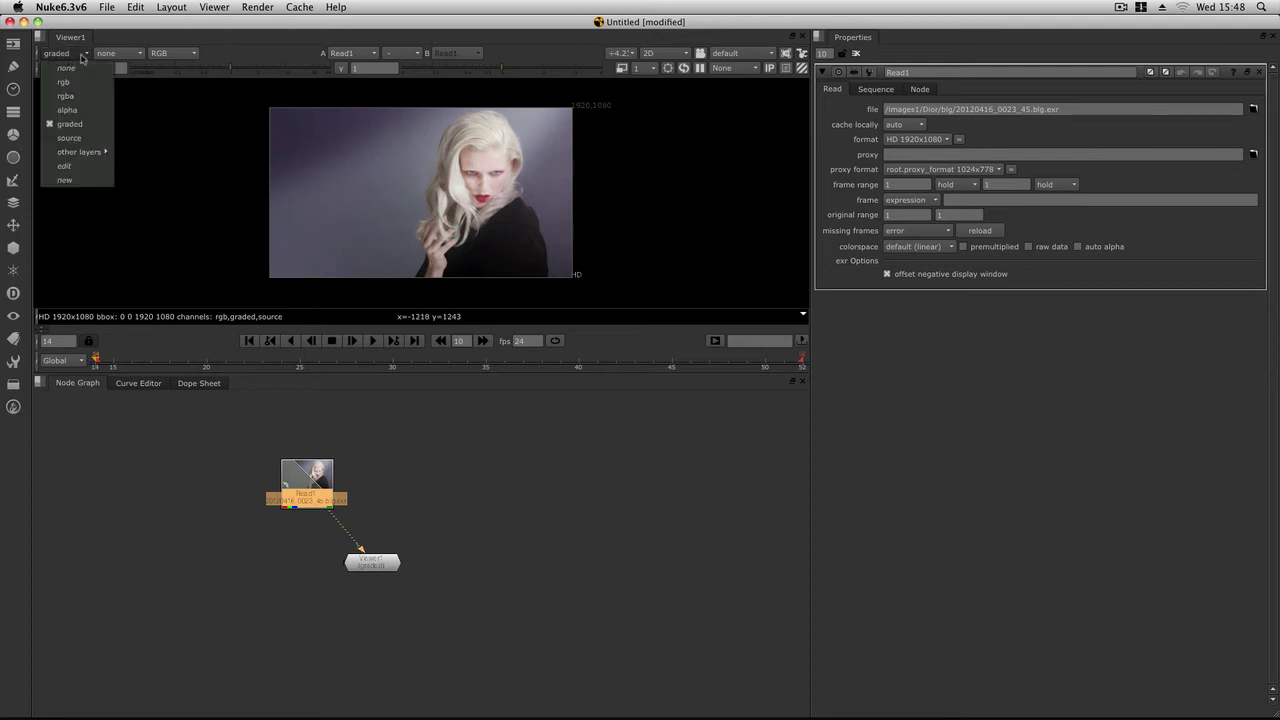
pyautogui.click(77, 140)
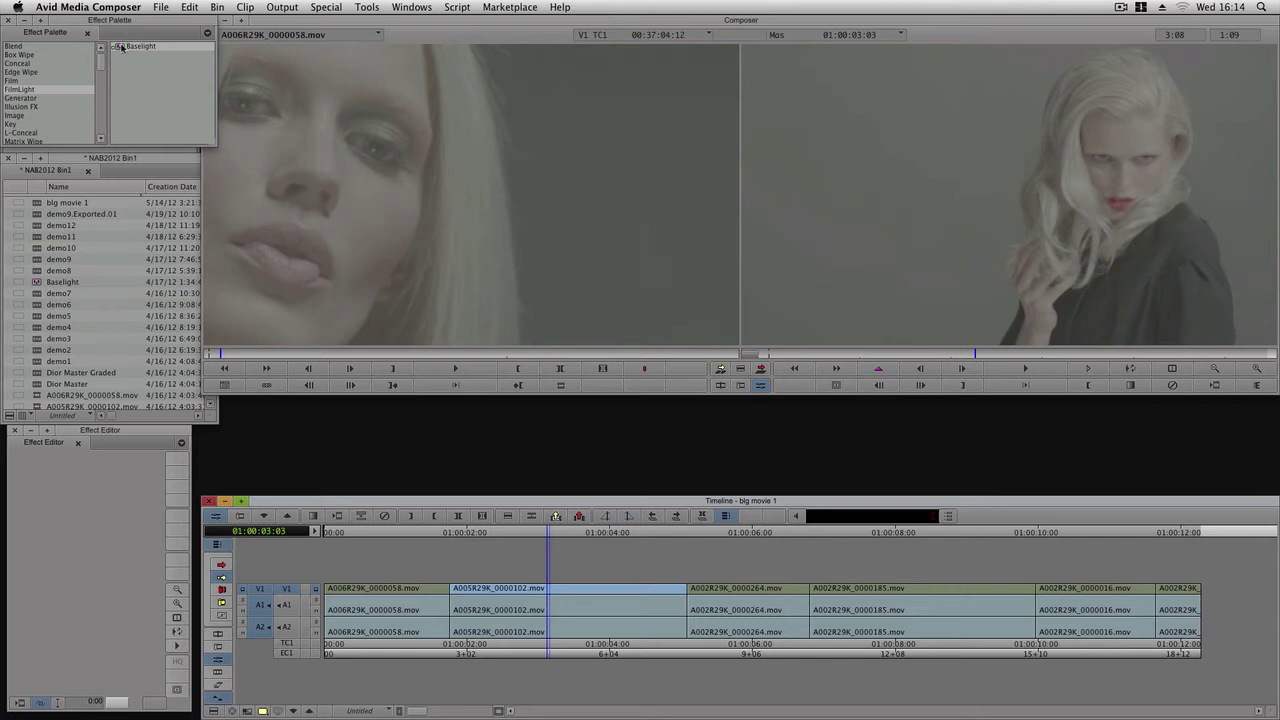
# Step: Apply the Baselight effect to clip A005R29K_0000102.mov and open its grading window
pyautogui.moveTo(123, 46); pyautogui.dragTo(543, 591)
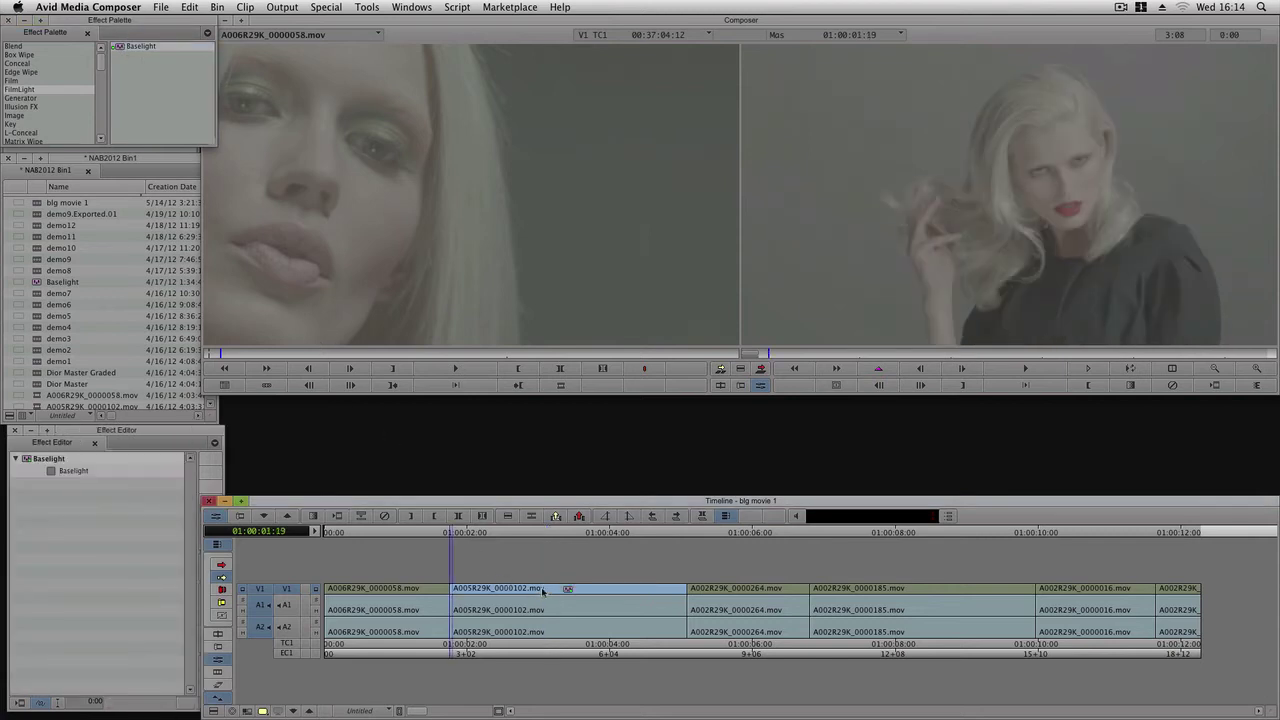
pyautogui.click(48, 470)
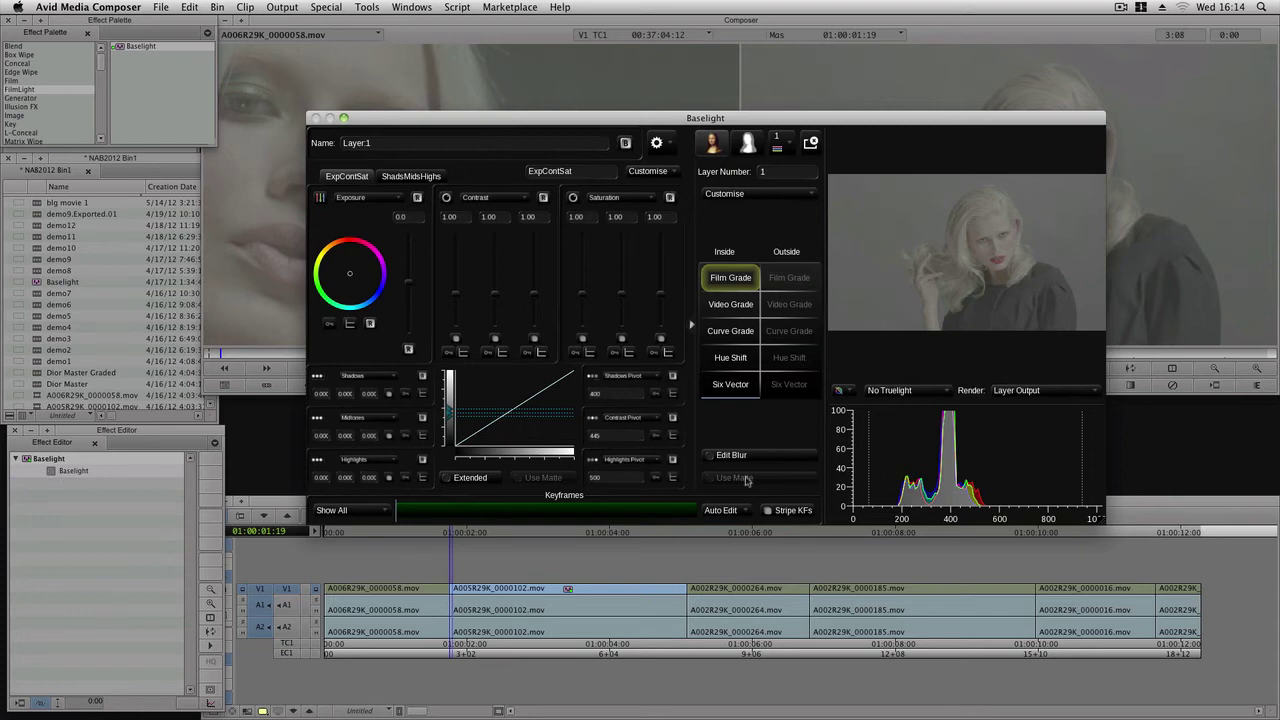
# Step: Load the grade from 20120416_0023_45.blg.exr using Load BLG beside No Truelight
pyautogui.click(849, 391)
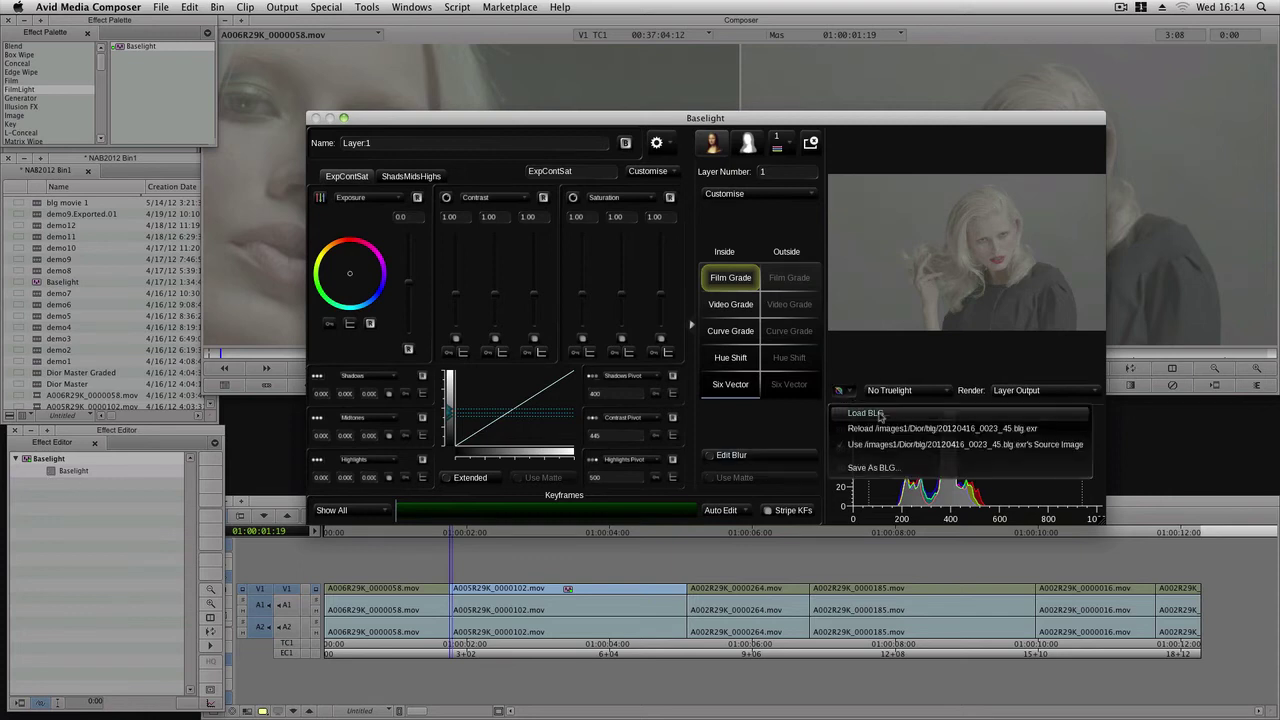
pyautogui.click(866, 413)
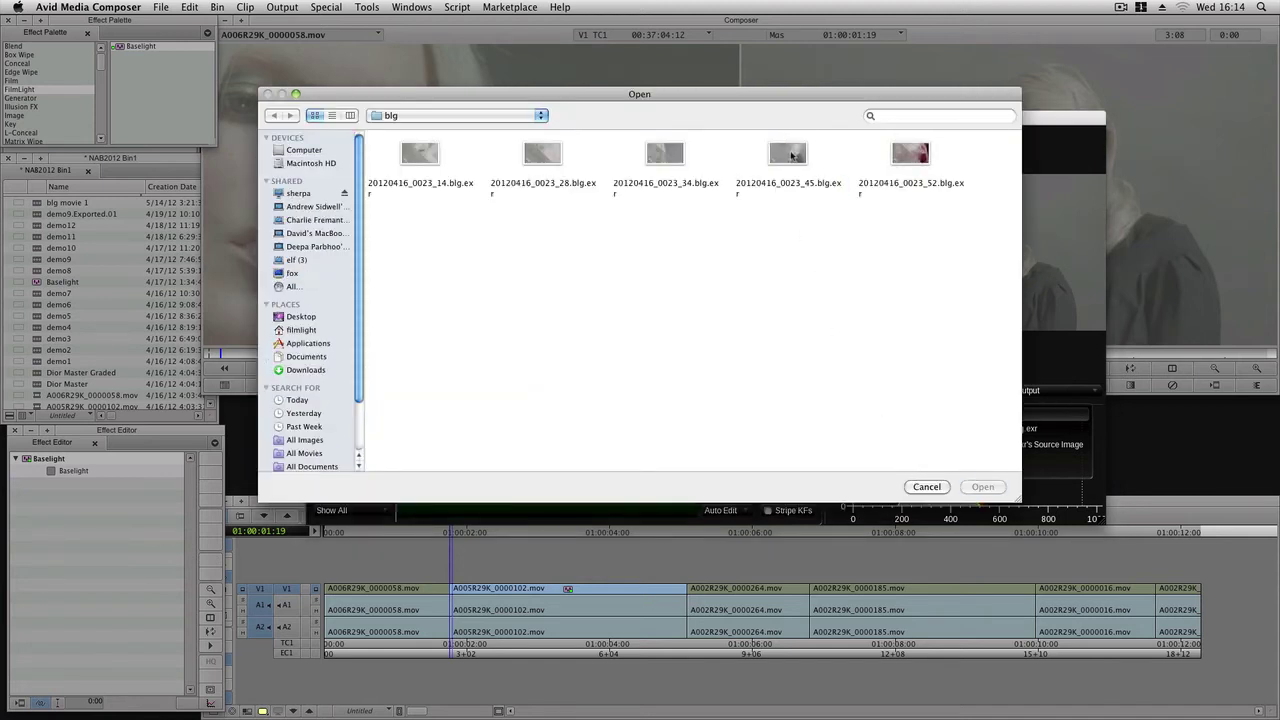
pyautogui.click(792, 157)
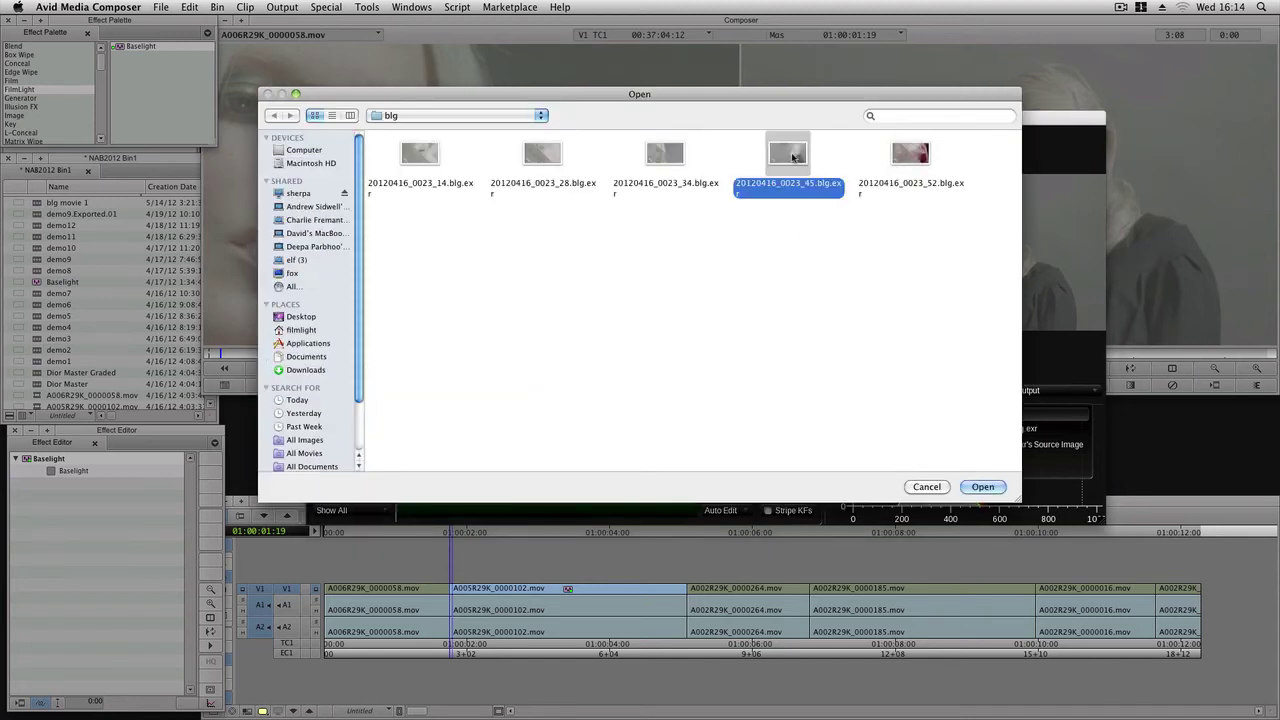
pyautogui.click(983, 487)
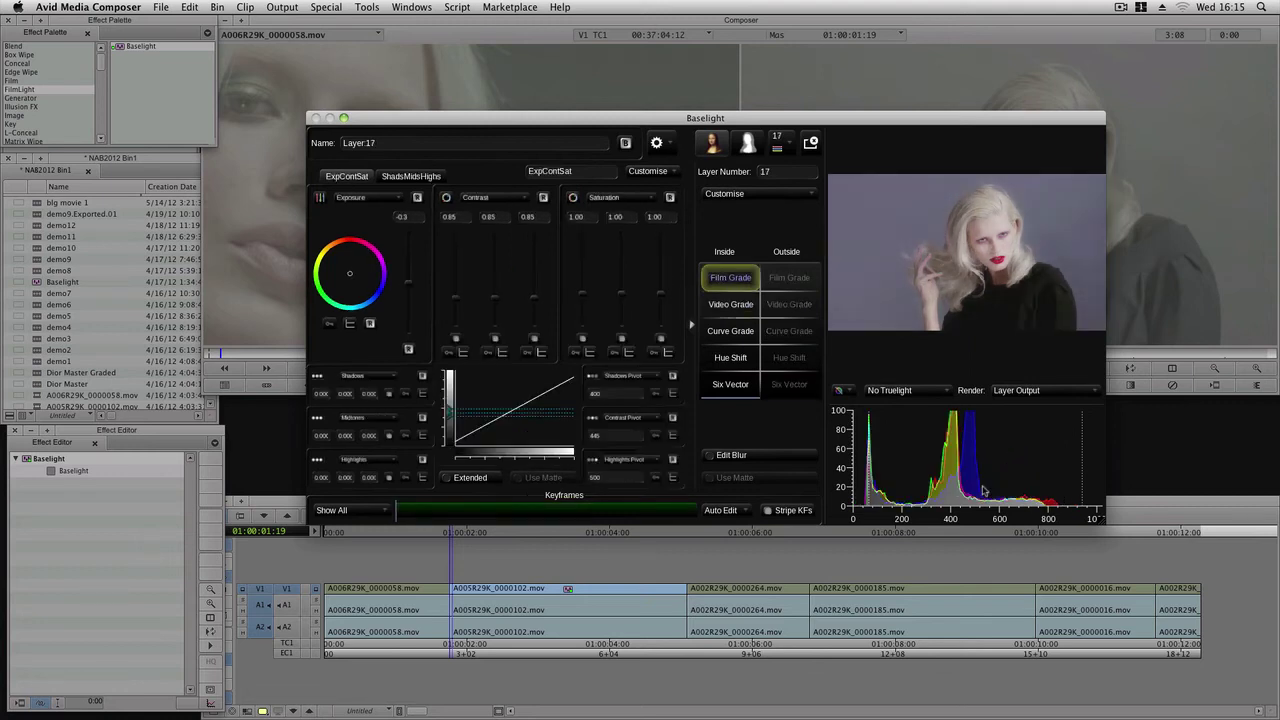
# Step: Set Render to Layer Matte and step down through Layers 9, 7 and 6 to view their mattes
pyautogui.click(1050, 392)
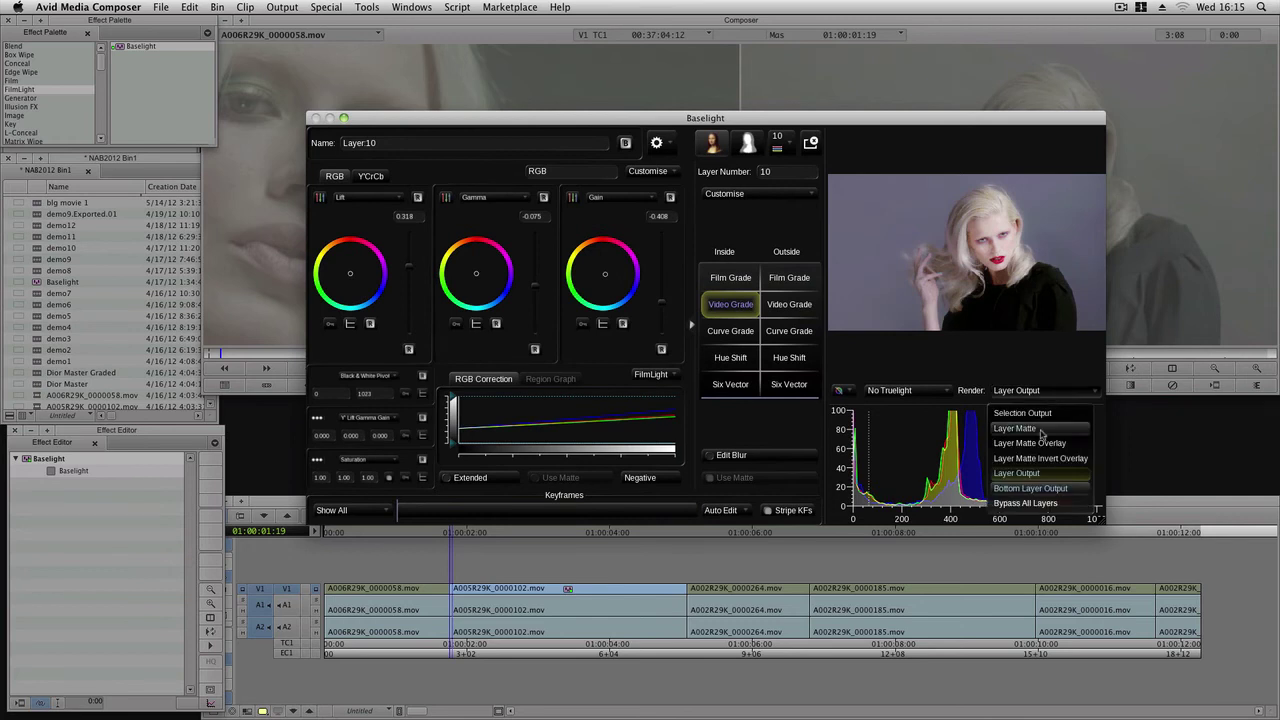
pyautogui.click(1042, 430)
pyautogui.press('Down')
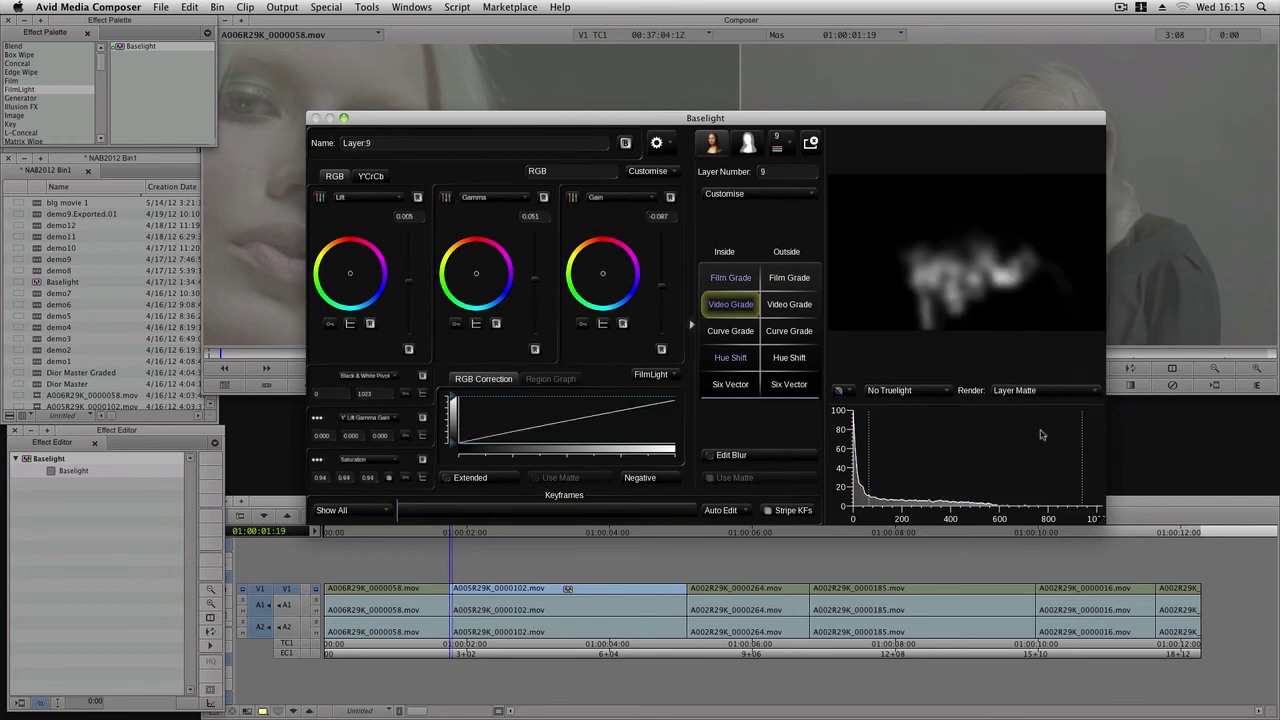
pyautogui.press('Down')
pyautogui.press('Down')
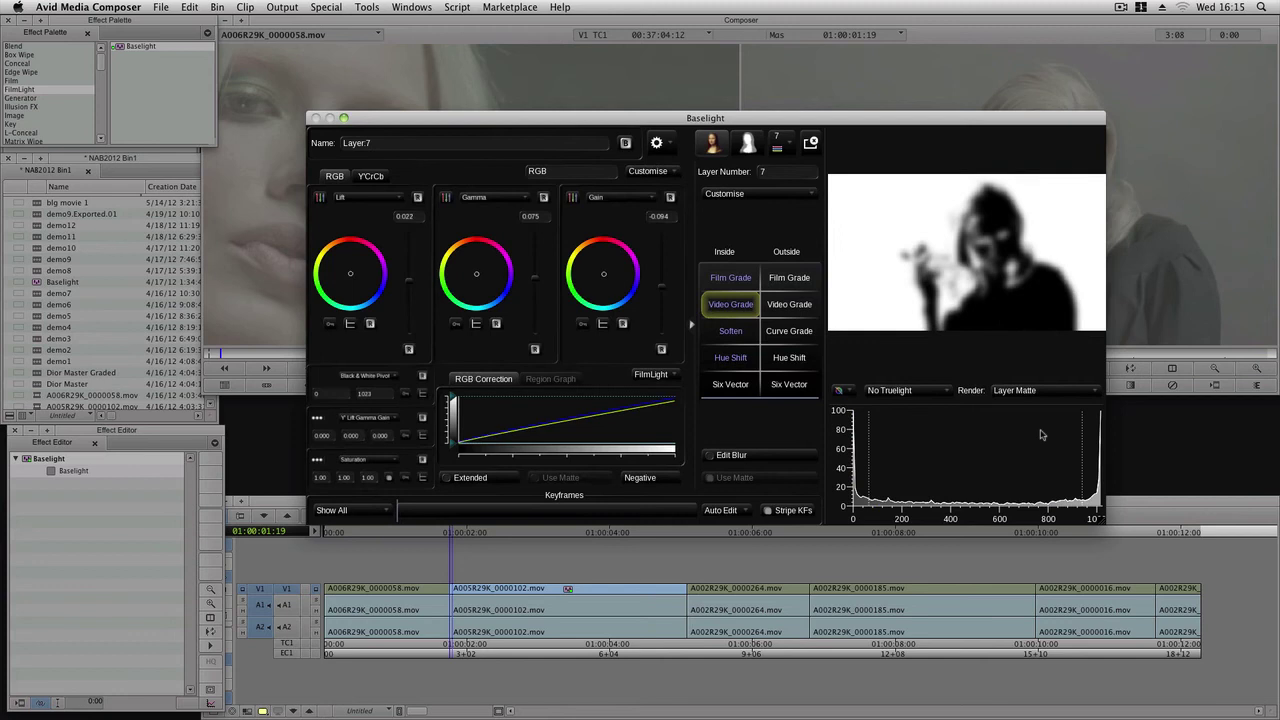
pyautogui.press('Down')
pyautogui.press('Down')
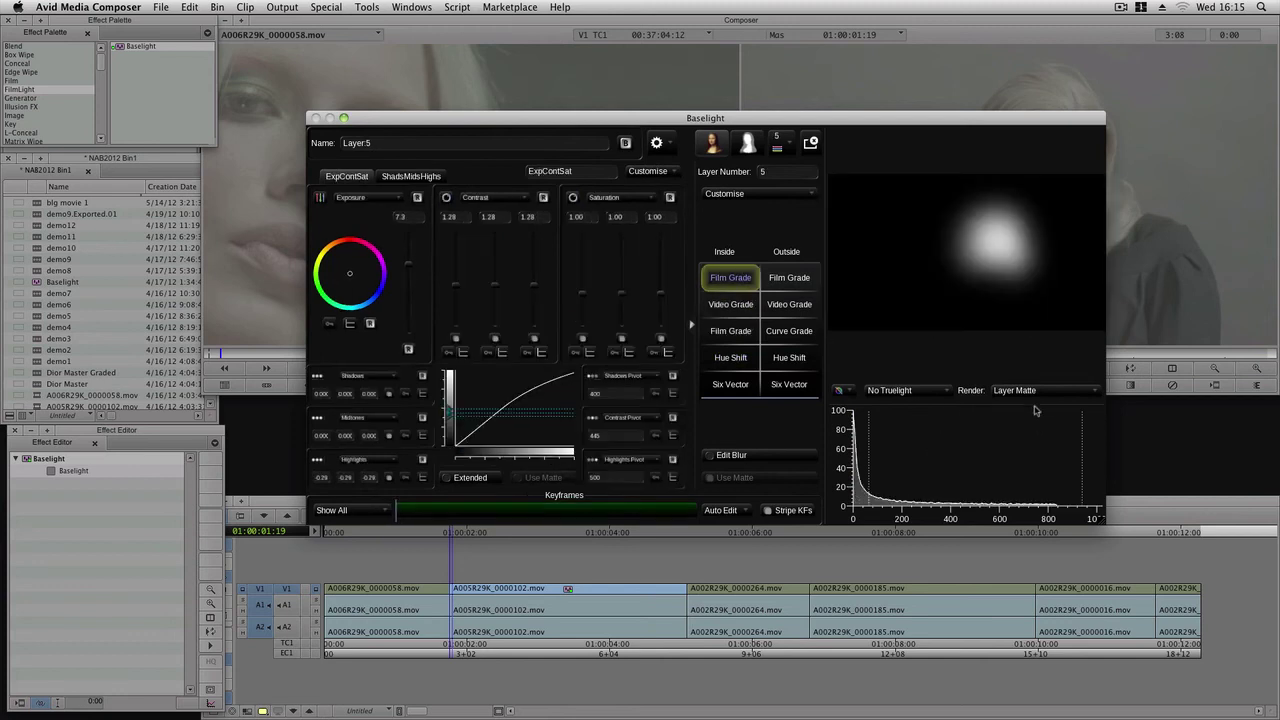
# Step: Set Render back to Layer Output, lower Layer 5's Exposure, then Reload the original BLG grade
pyautogui.click(1036, 392)
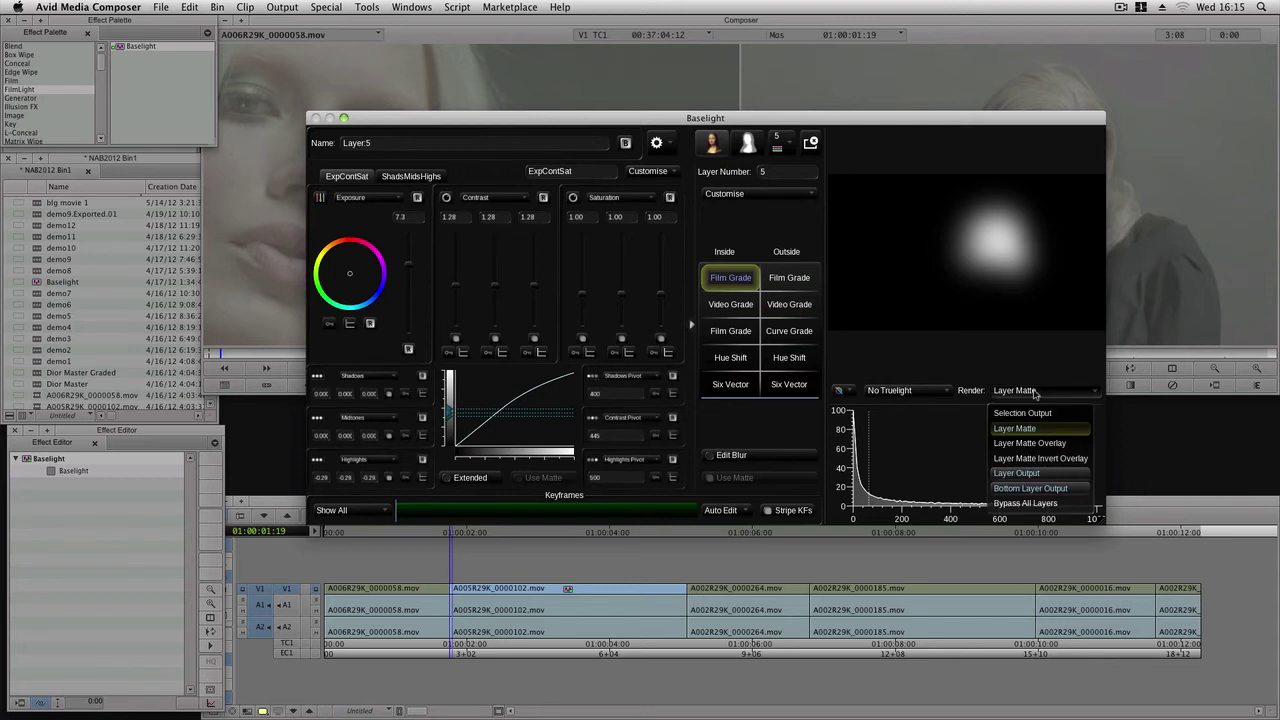
pyautogui.click(1035, 474)
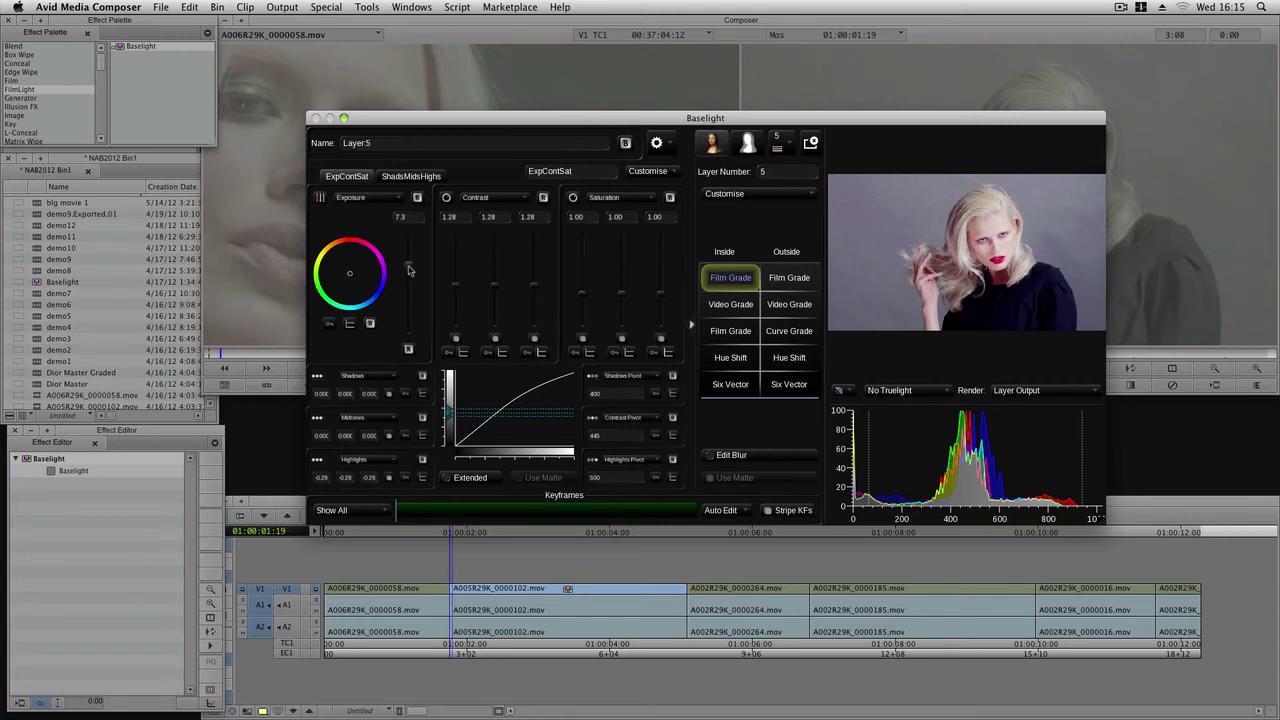
pyautogui.moveTo(408, 270); pyautogui.dragTo(397, 317)
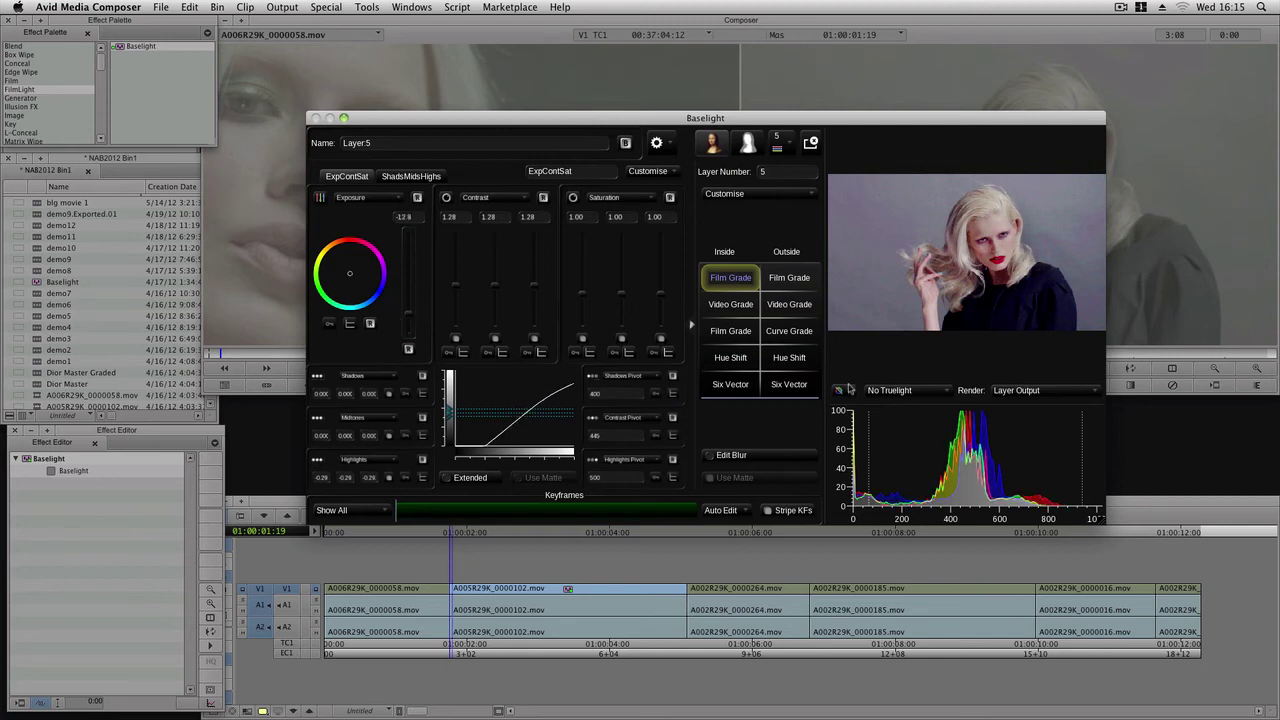
pyautogui.click(846, 390)
pyautogui.click(875, 428)
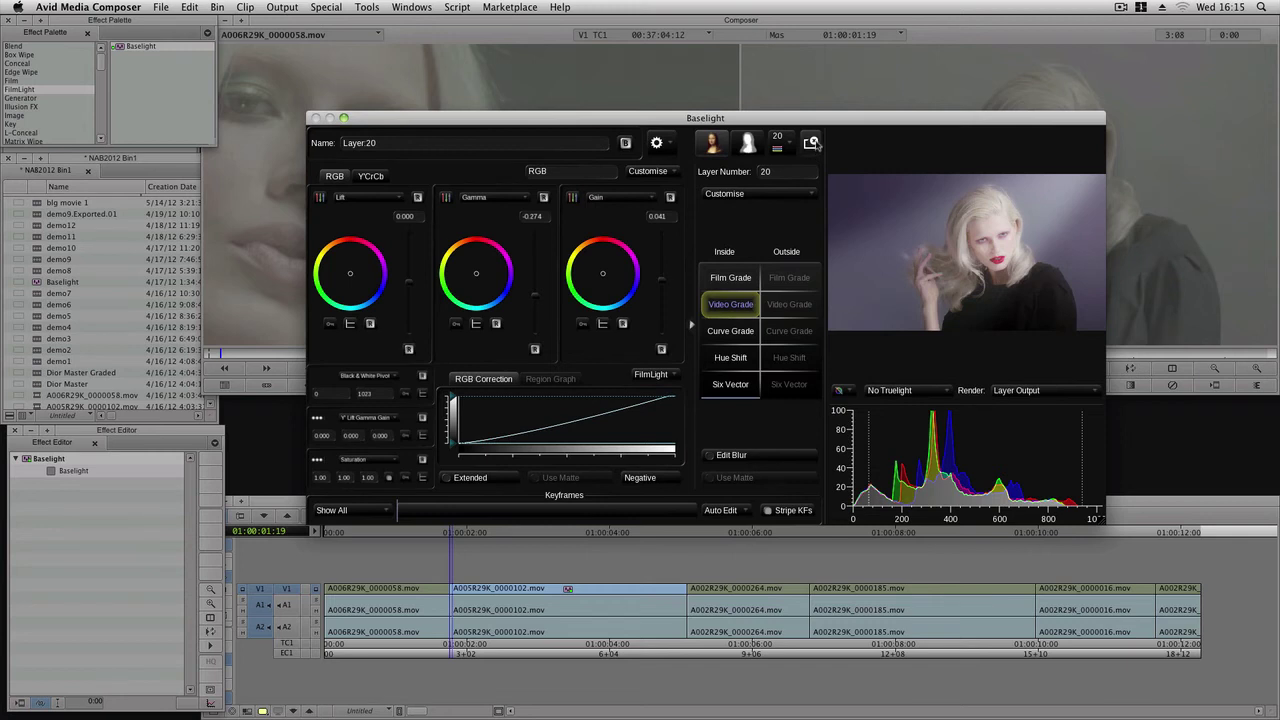
# Step: Close the Baselight window to commit the reloaded grade to the clip, then reopen it from the Effect Editor
pyautogui.click(813, 143)
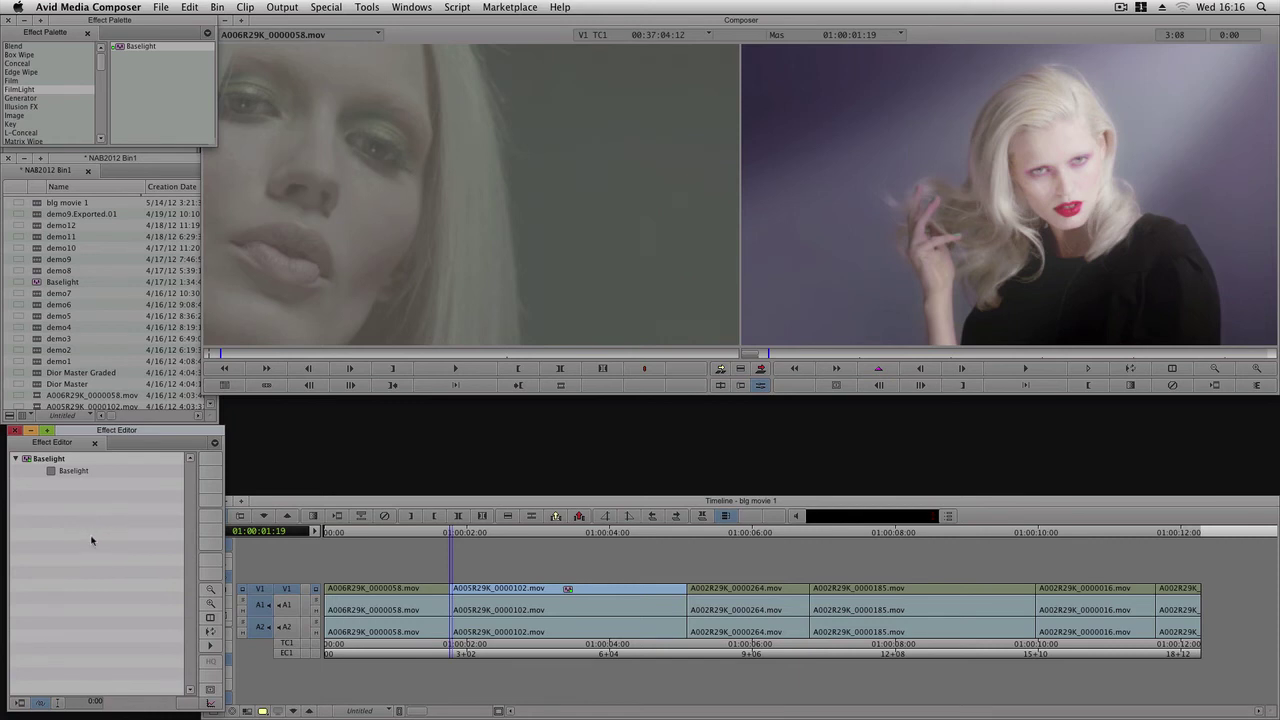
pyautogui.click(51, 471)
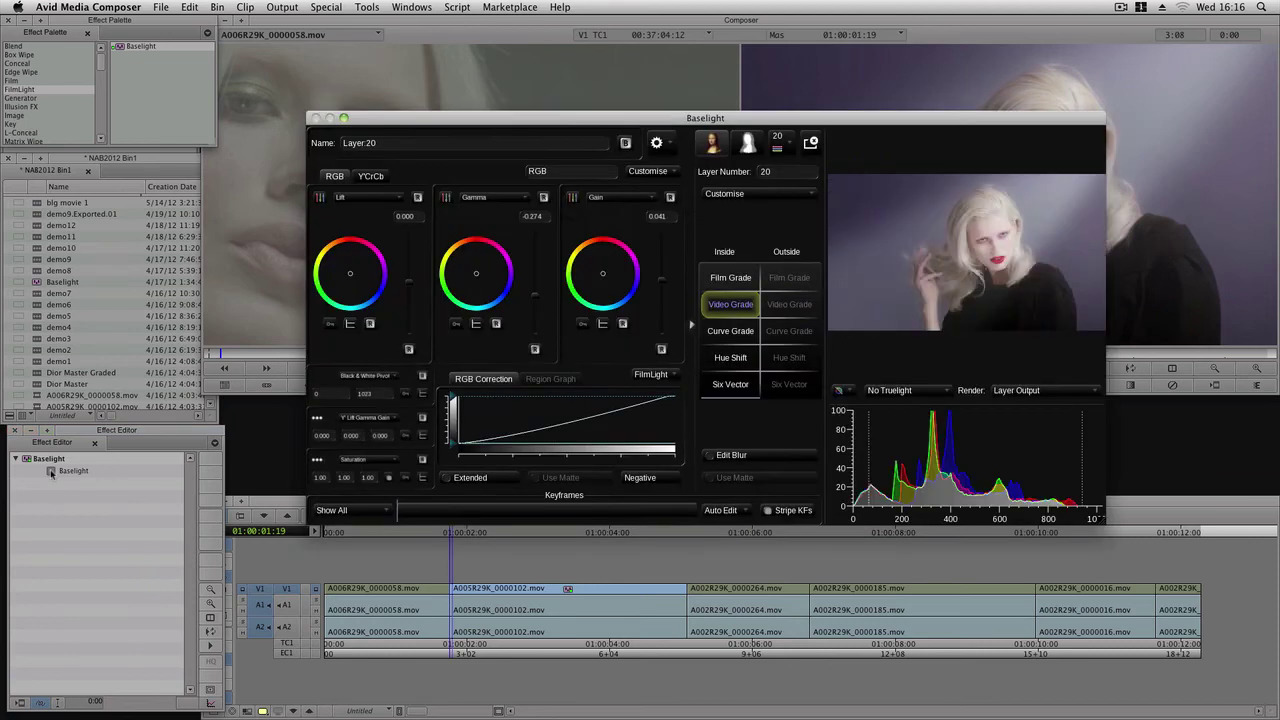
# Step: Load 20120416_0023_28.blg.exr through the BLG menu's Load BLG option, replacing the current grade
pyautogui.click(847, 393)
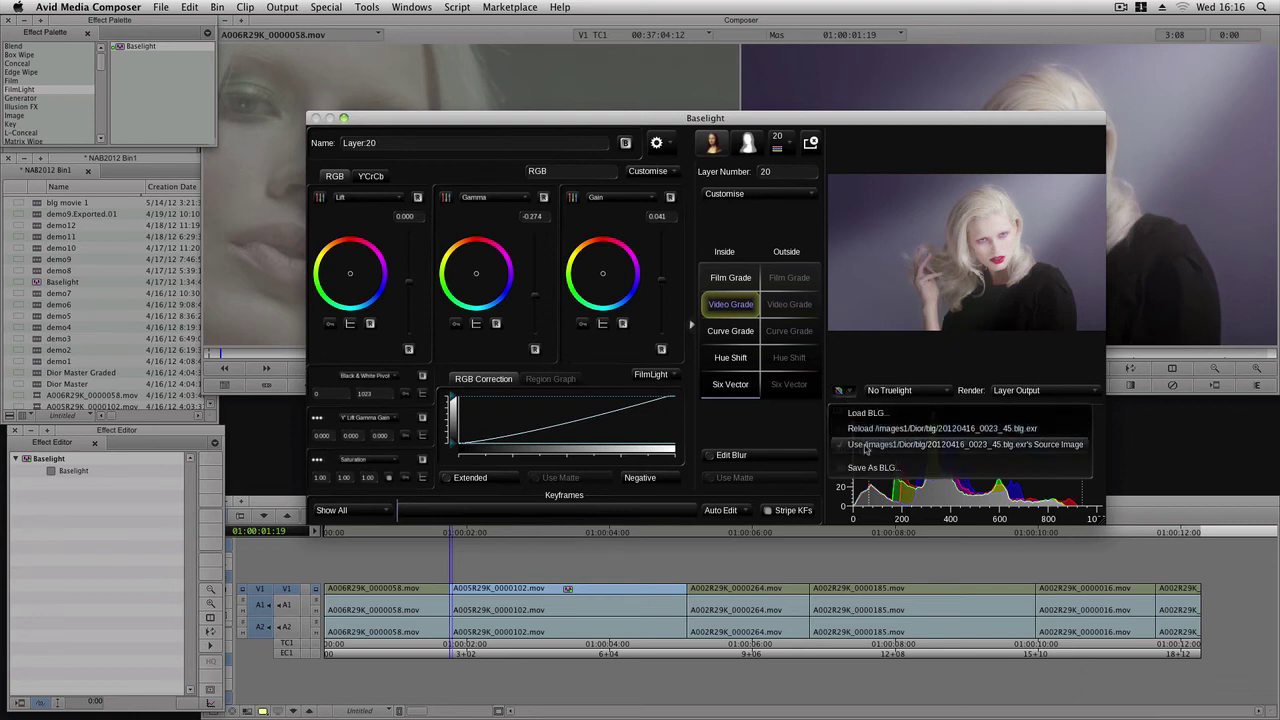
pyautogui.click(860, 414)
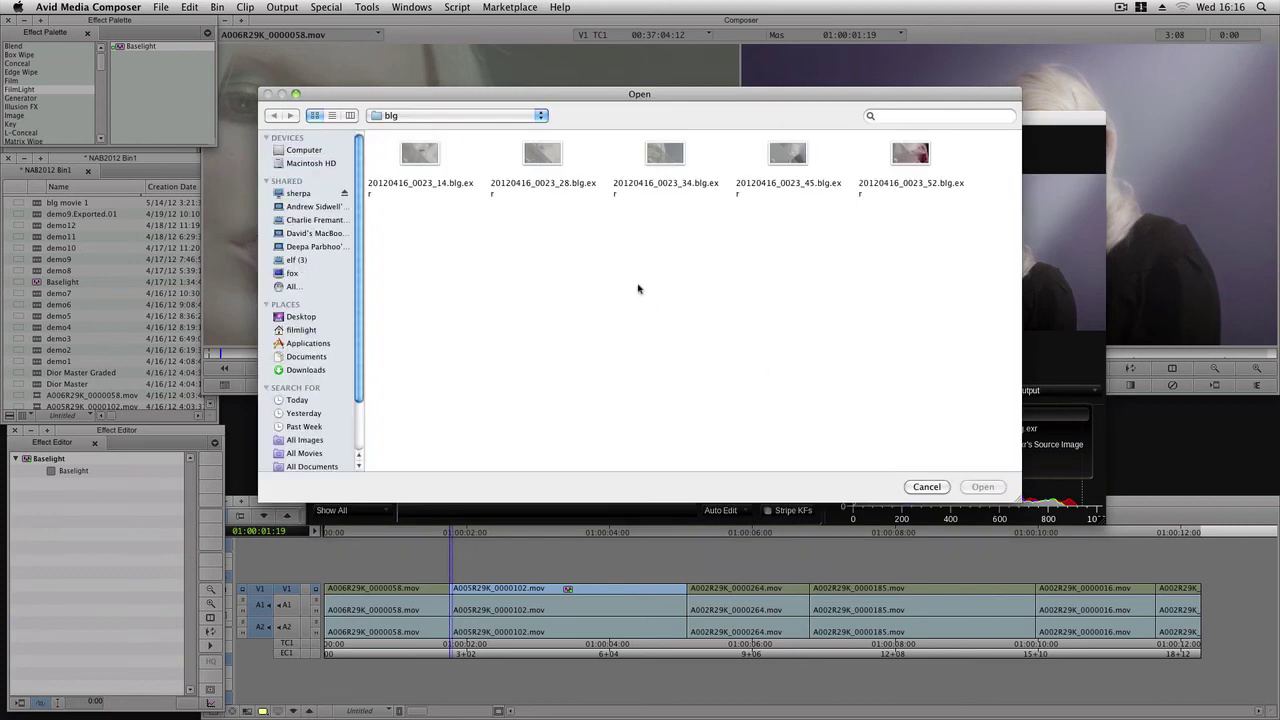
pyautogui.click(545, 158)
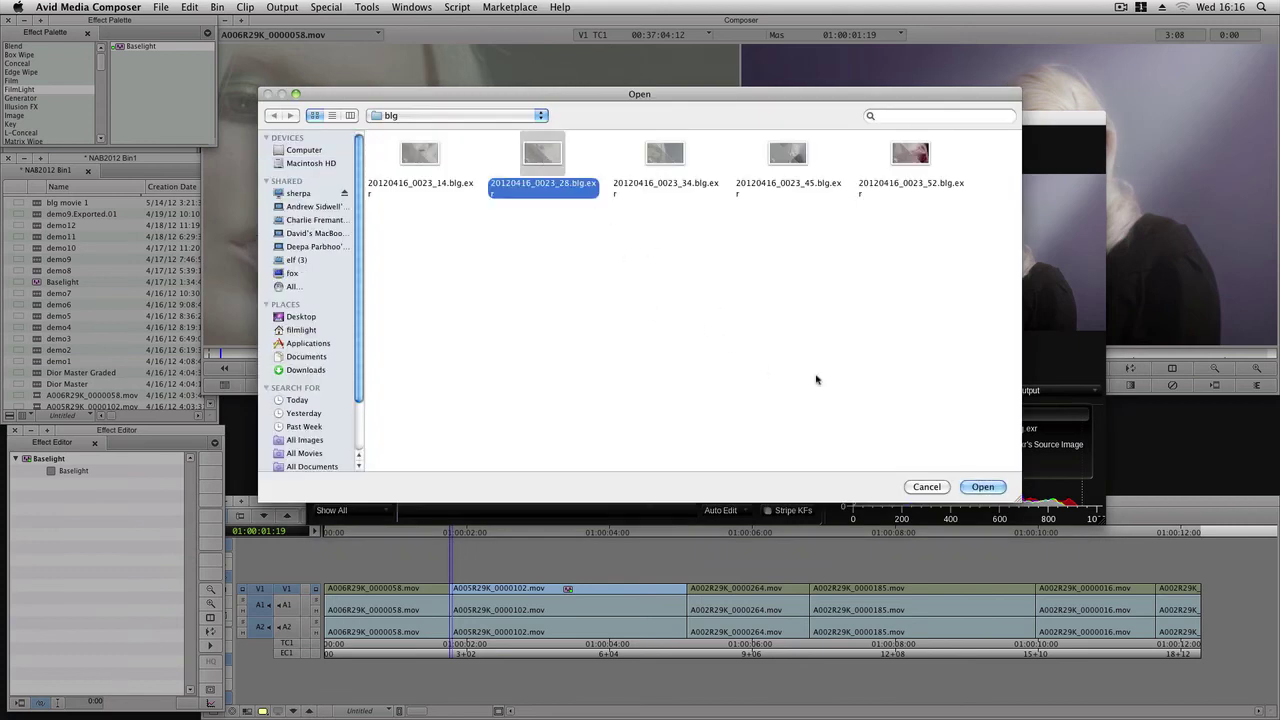
pyautogui.click(983, 487)
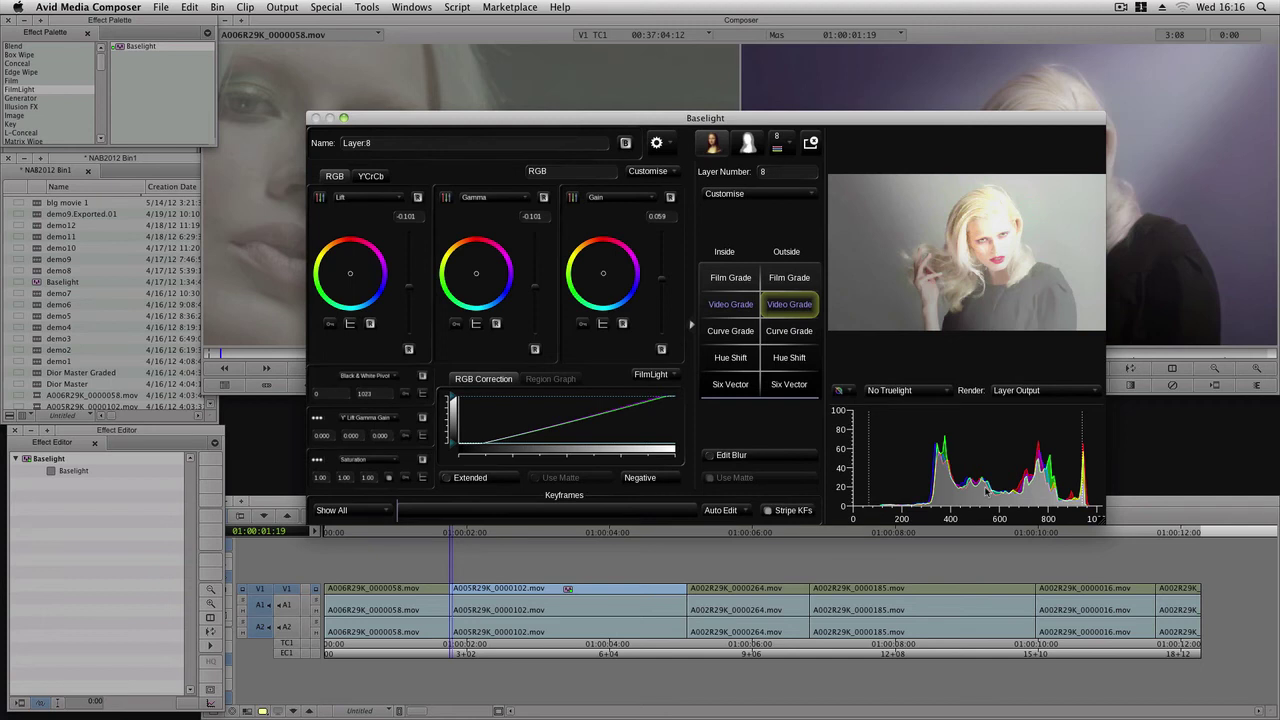
# Step: Select Layer 2, drop its Exposure to 6.0, and switch to the BLG file's own source image
pyautogui.click(791, 149)
pyautogui.click(816, 209)
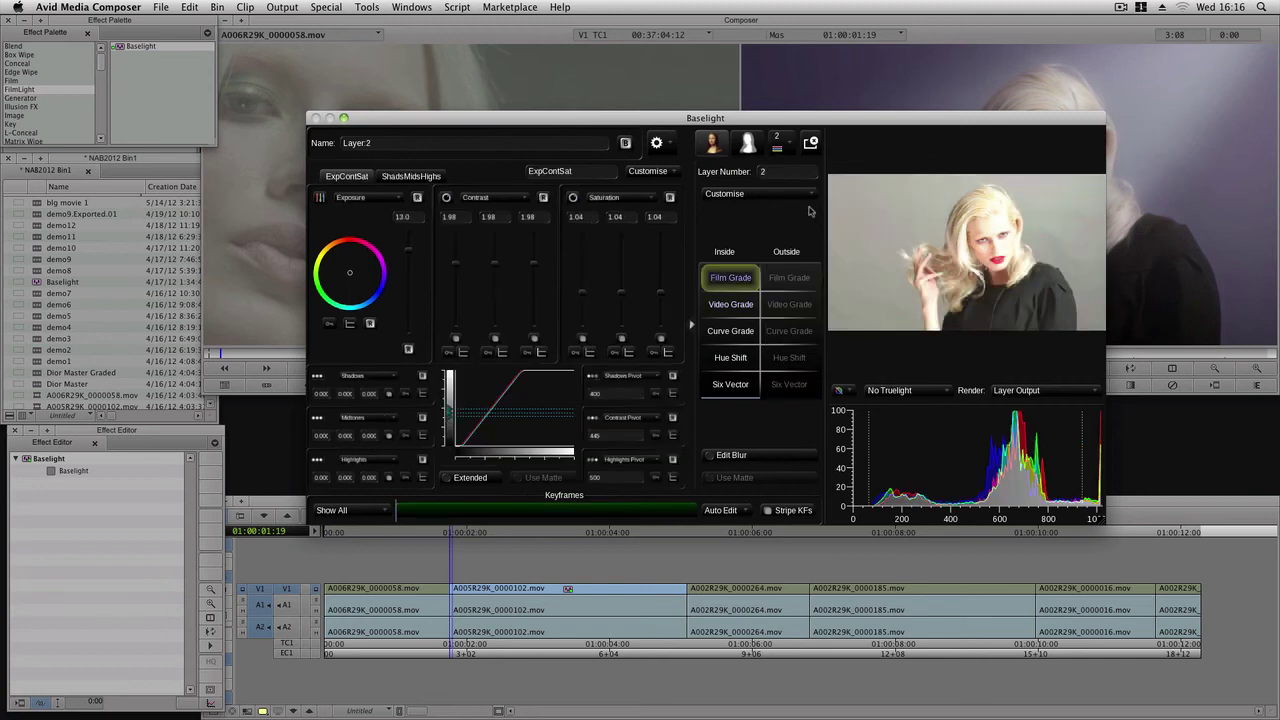
pyautogui.moveTo(411, 259); pyautogui.dragTo(409, 272)
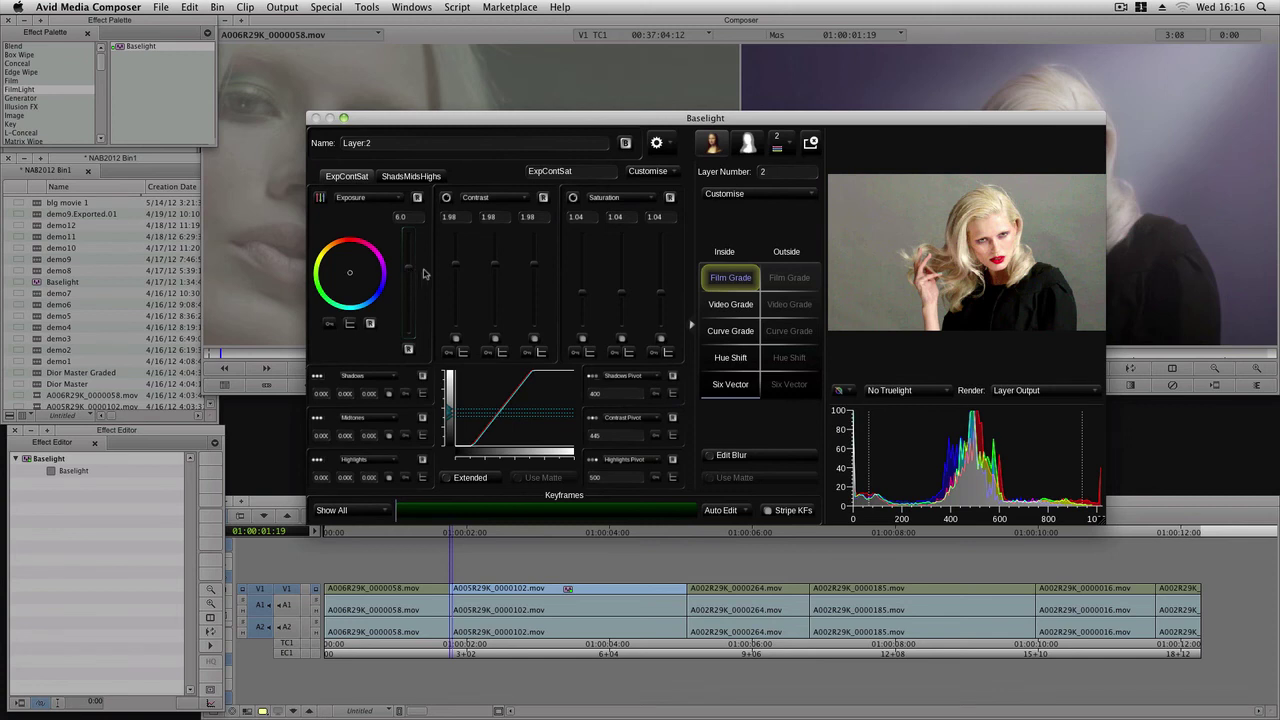
pyautogui.click(846, 394)
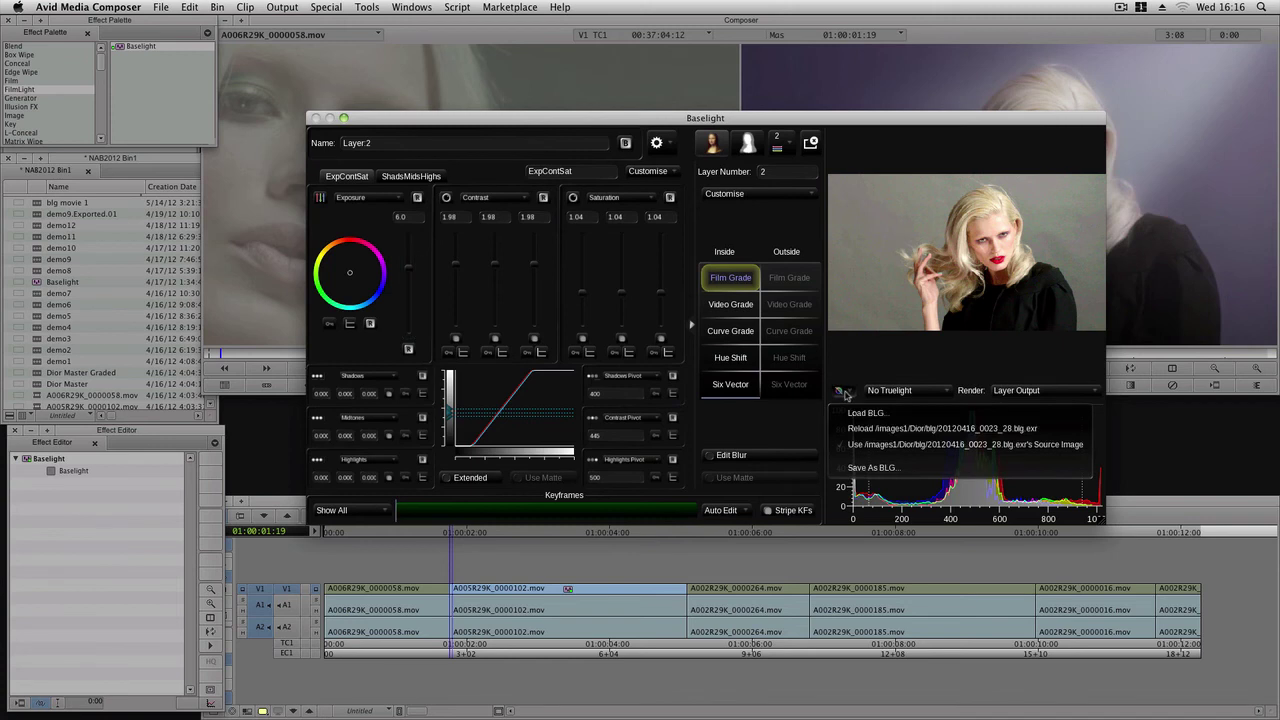
pyautogui.click(870, 446)
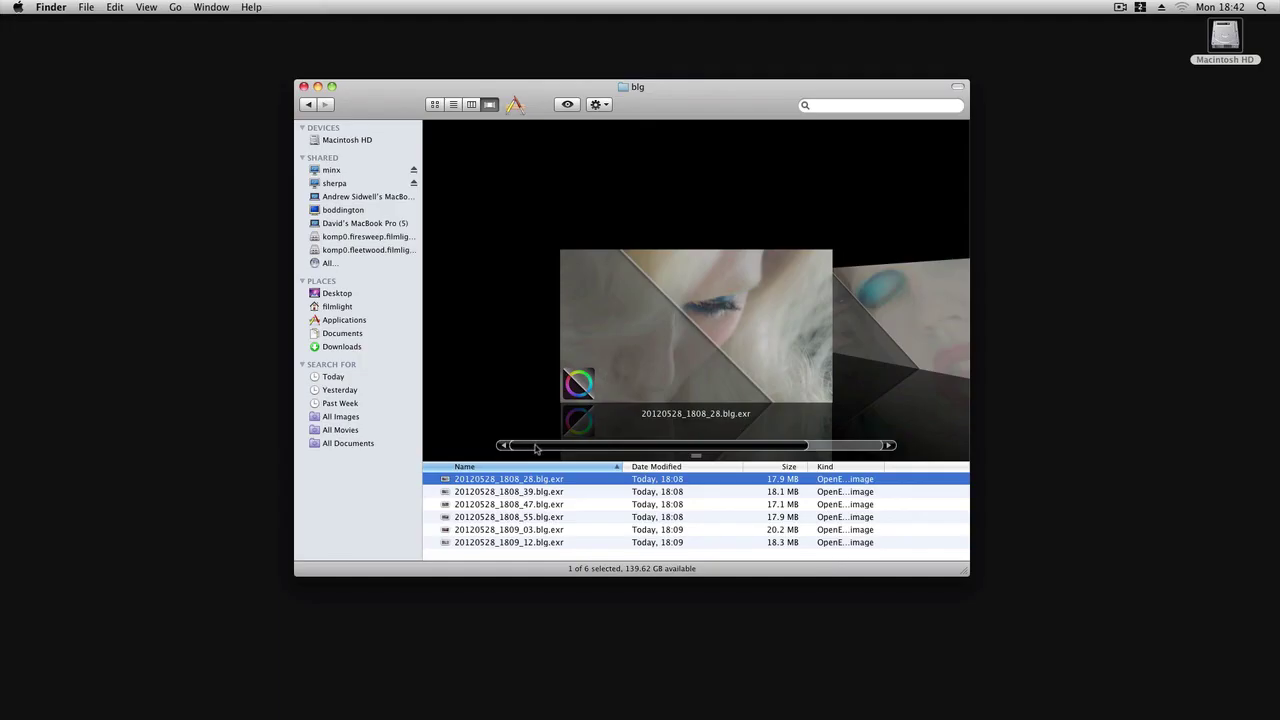
# Step: Flip through the six 20120528 .blg.exr files in Cover Flow, stopping on 20120528_1808_55.blg.exr
pyautogui.moveTo(535, 448); pyautogui.dragTo(599, 449)
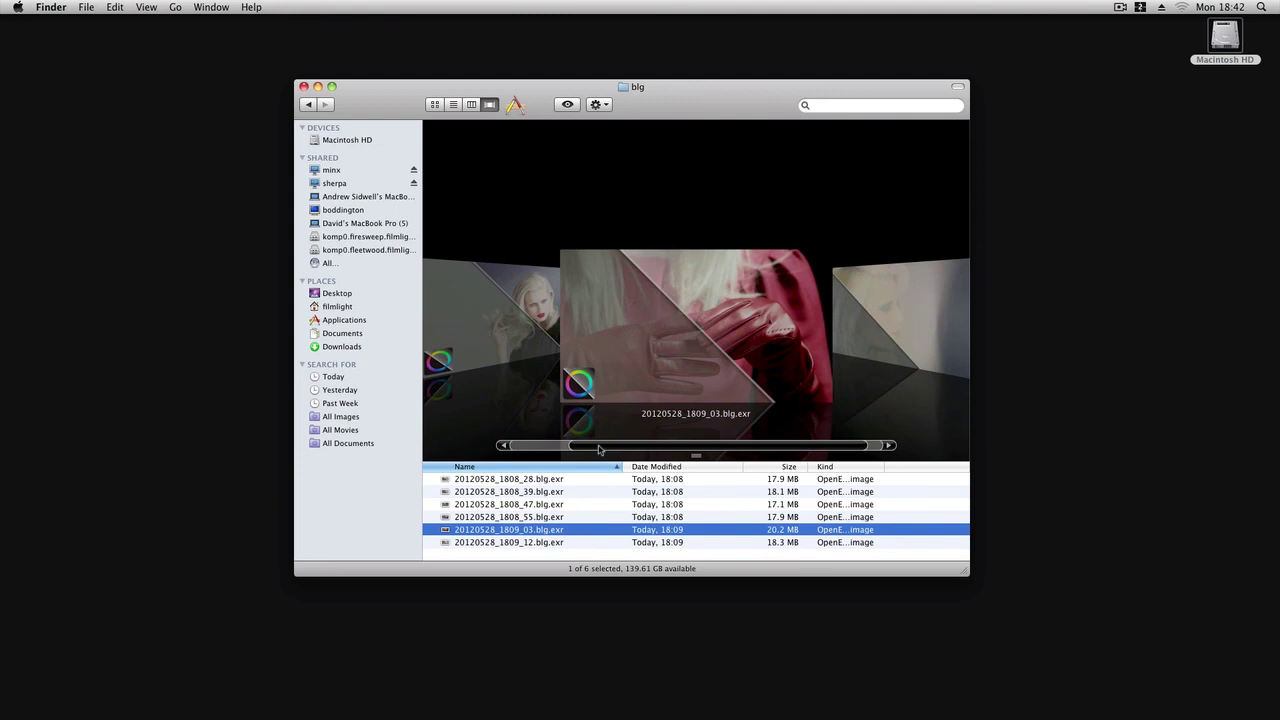
pyautogui.moveTo(599, 449); pyautogui.dragTo(581, 451)
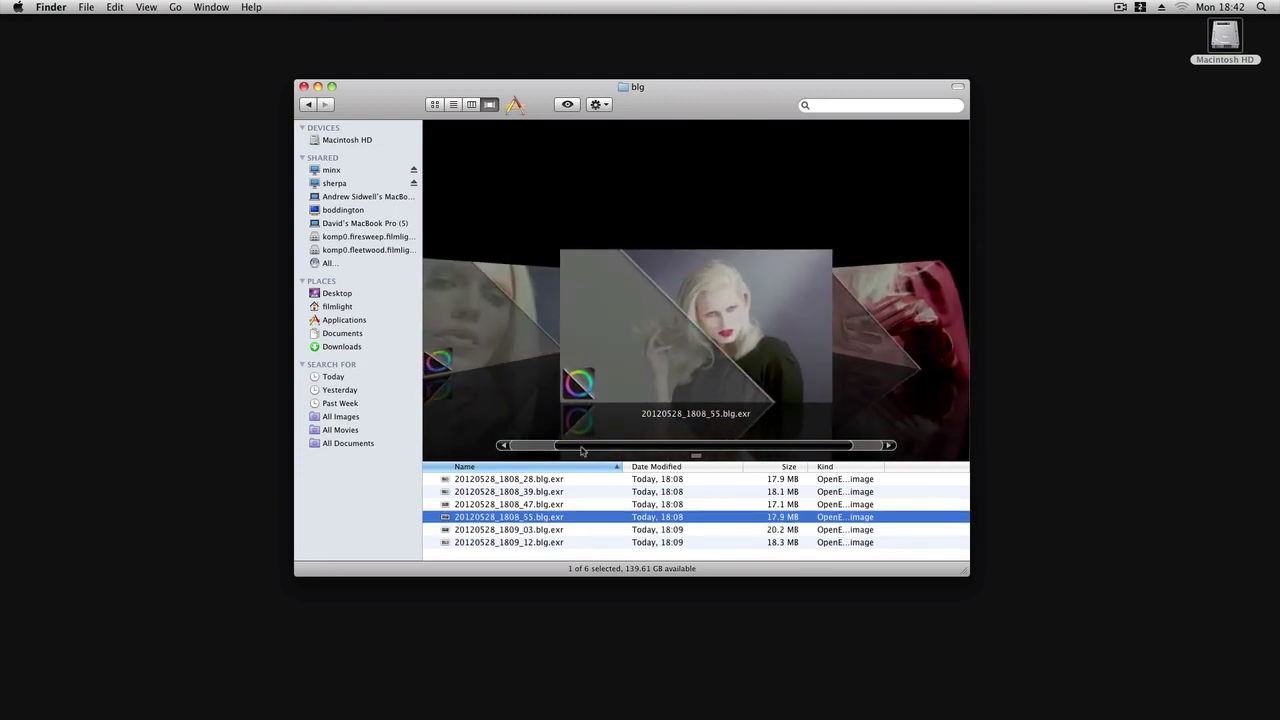